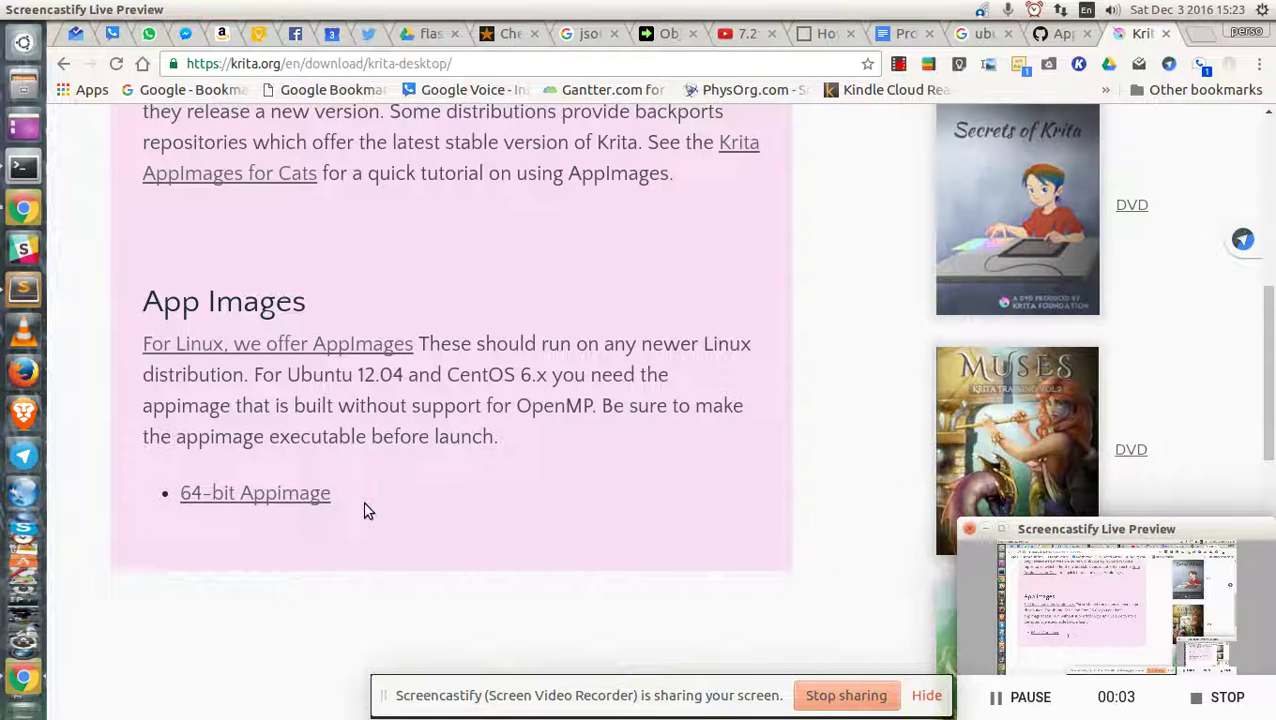
Highlight the 64-bit AppImage link, then view appimage.org's 'Now what?' instructions
left_click_drag(339, 500, 240, 495)
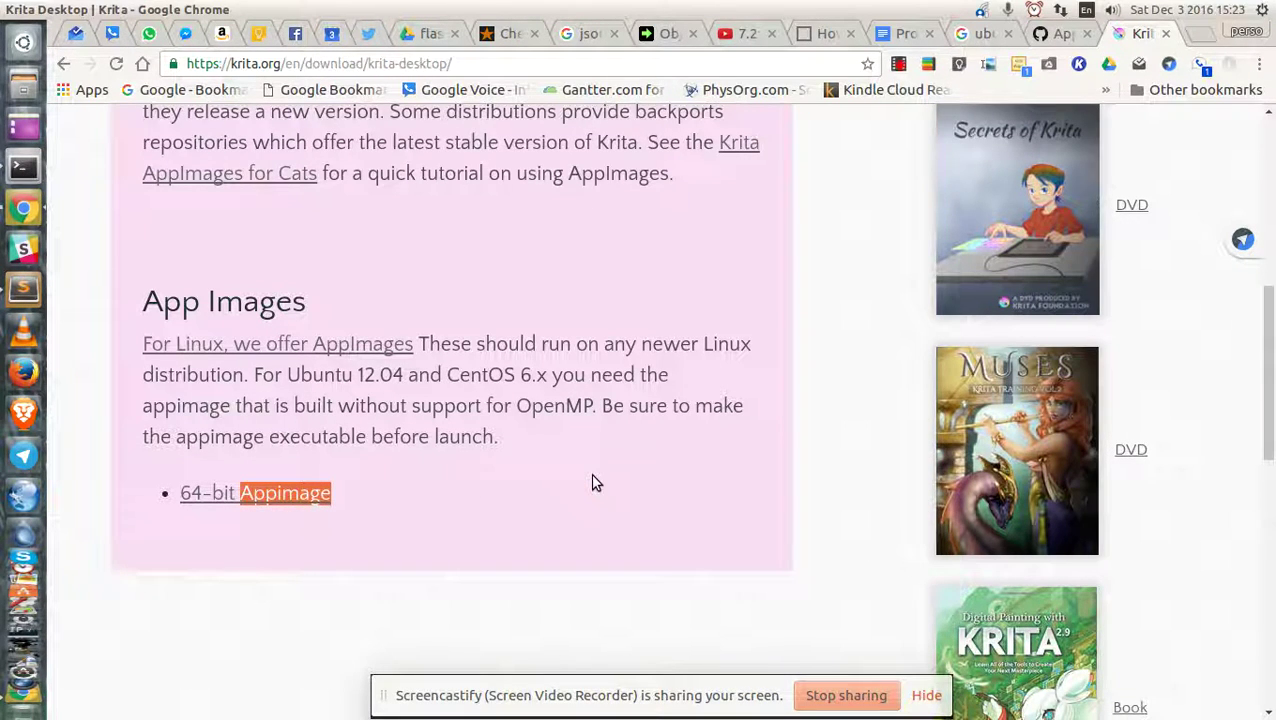
left_click(1063, 35)
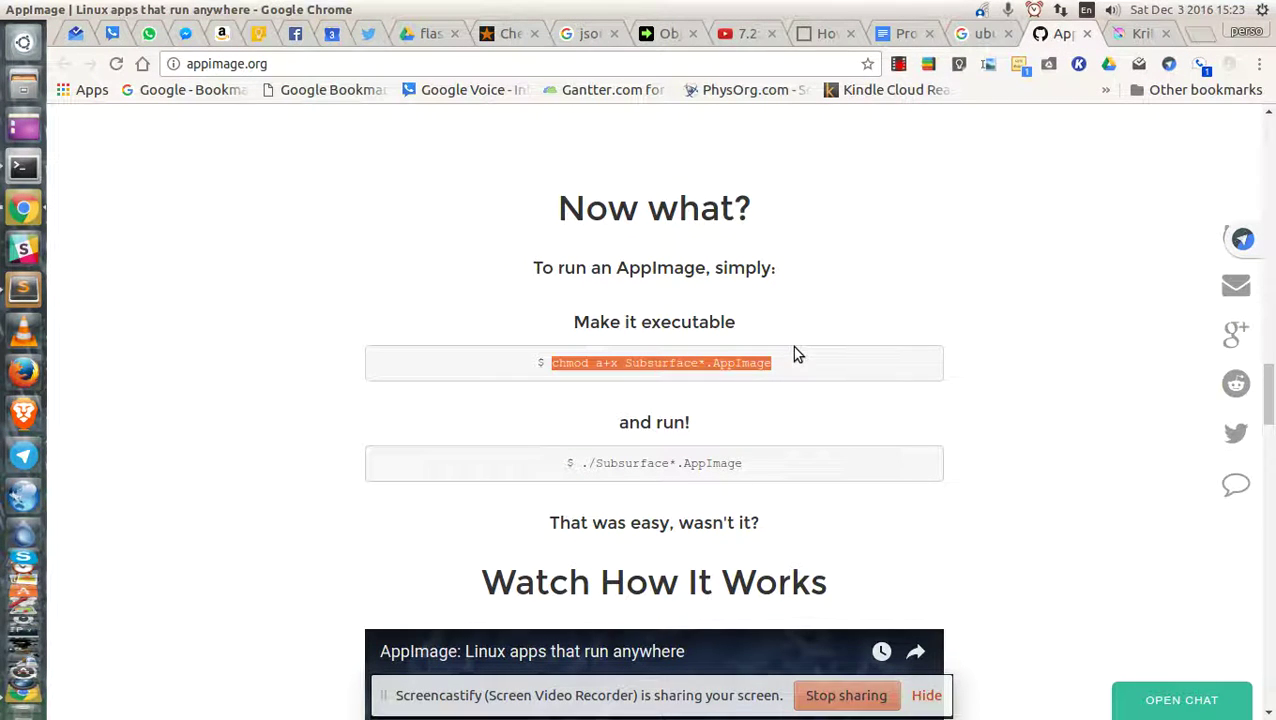
List the Desktop files in Terminal and locate the Krita AppImage
key("alt+Tab")
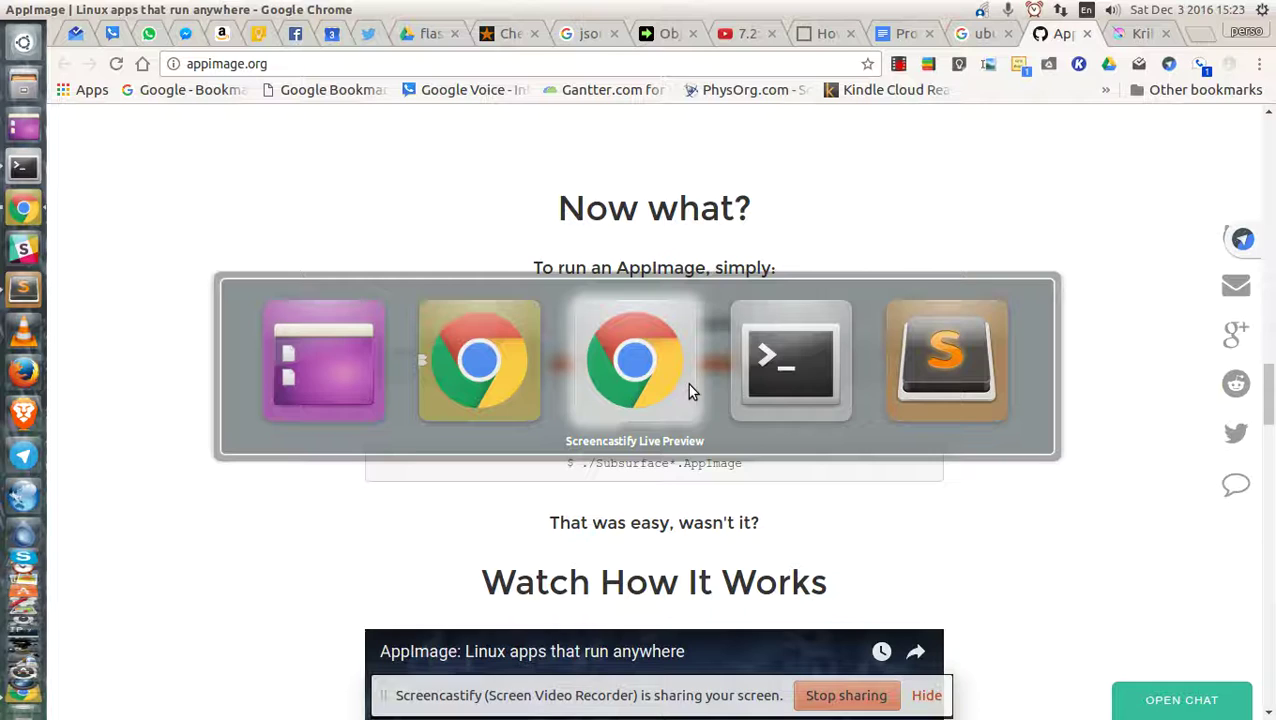
key("alt+Tab")
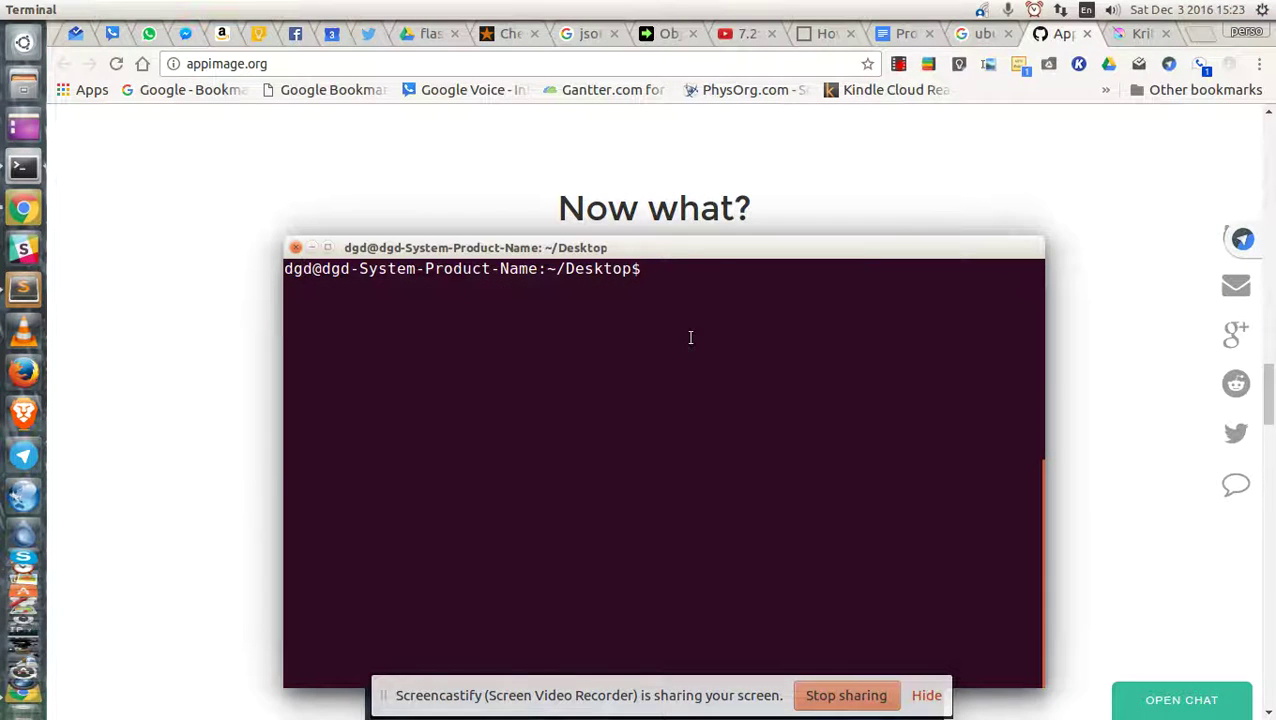
type("ls")
key("Return")
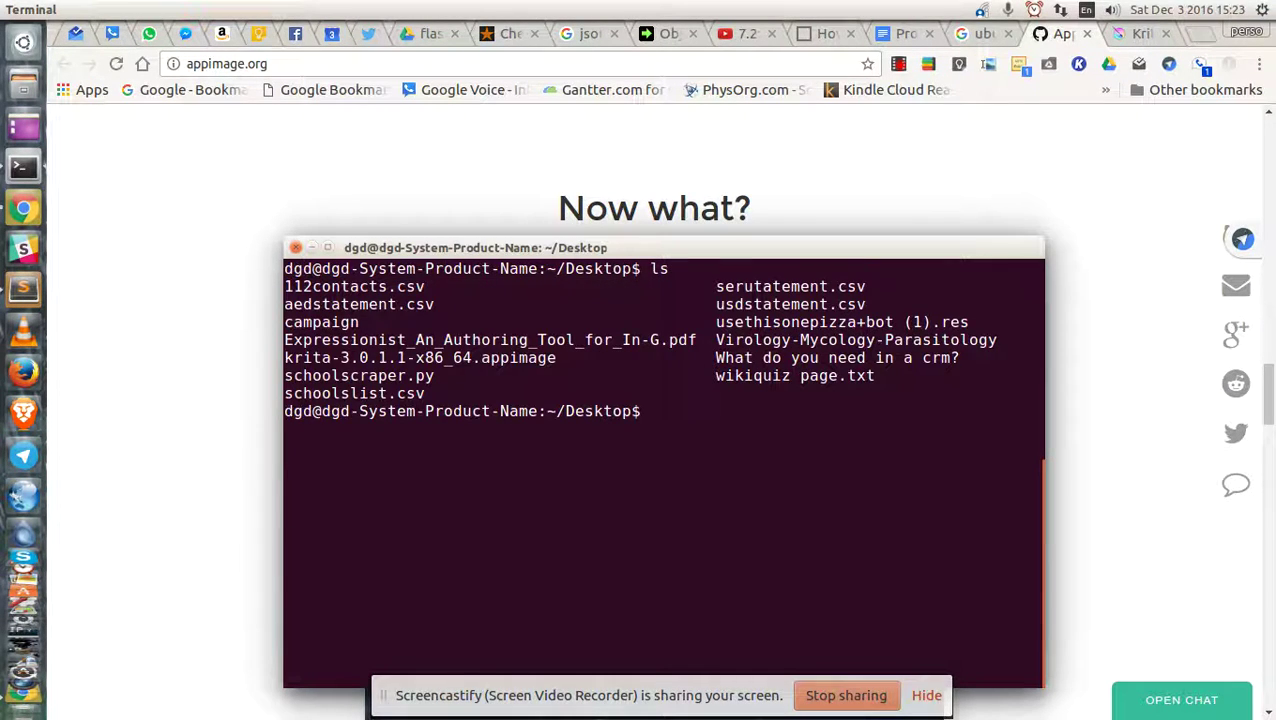
left_click_drag(562, 358, 331, 358)
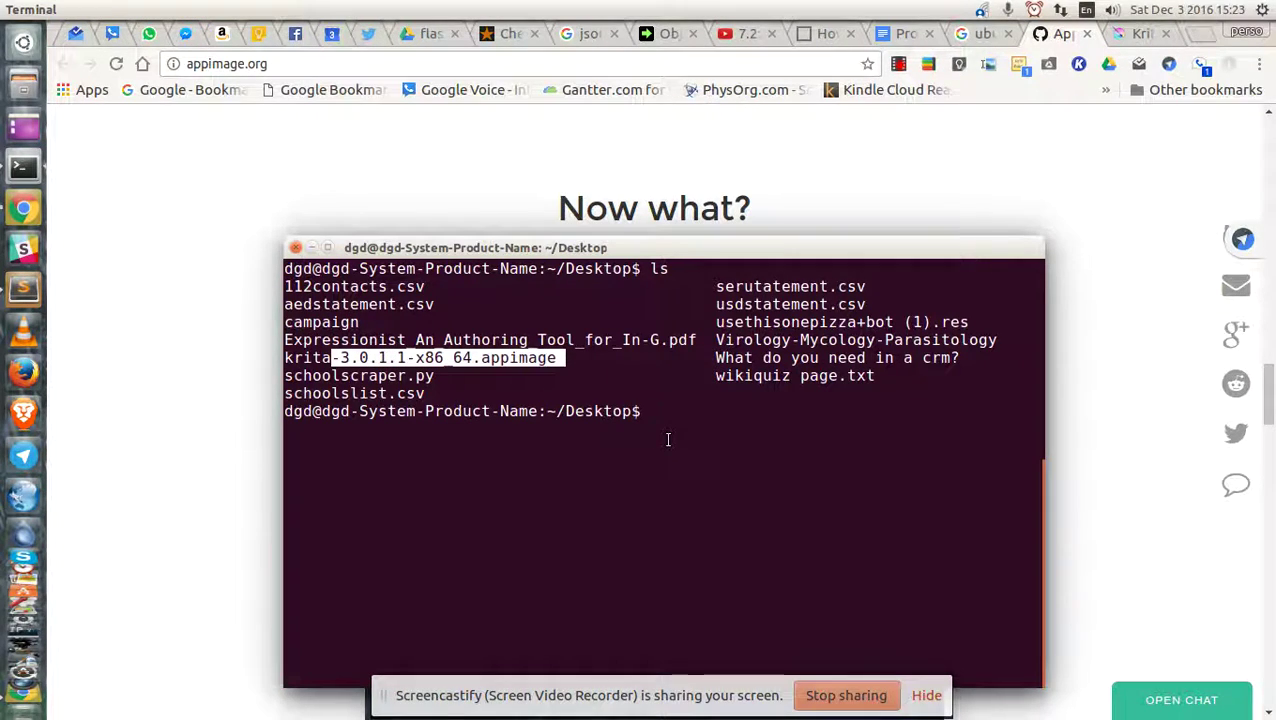
left_click_drag(666, 256, 660, 408)
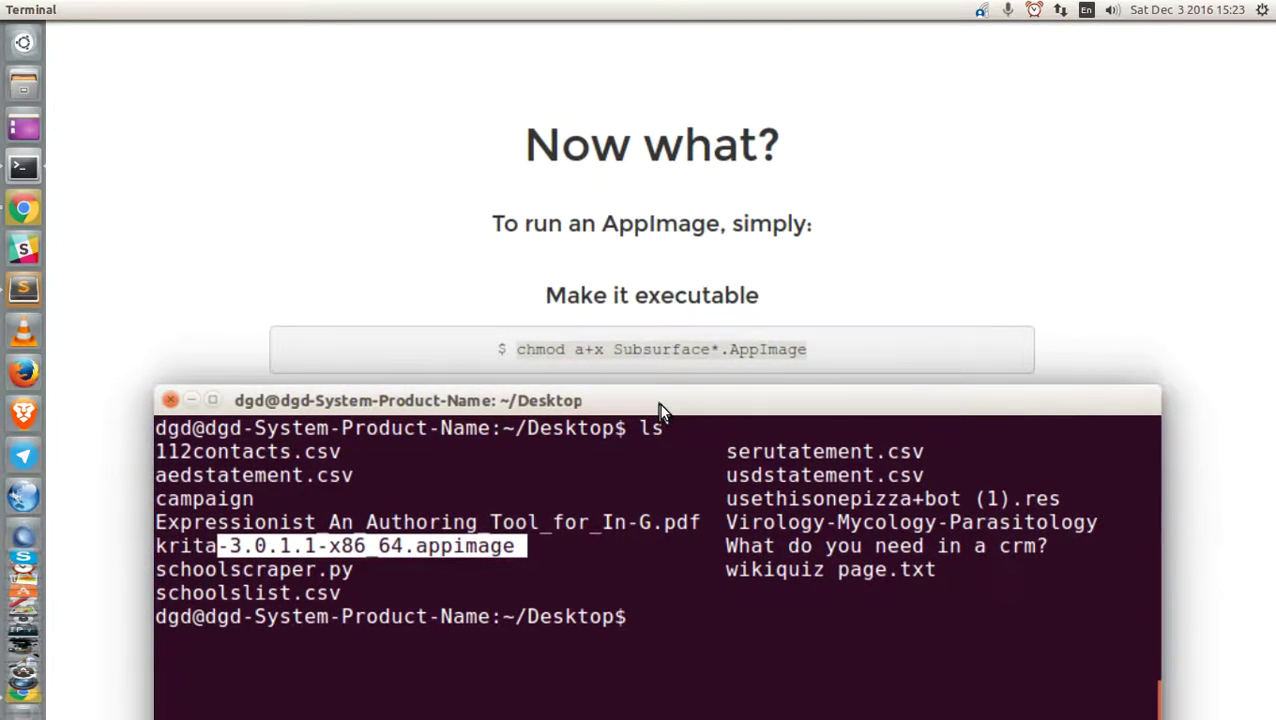
Make krita-3.0.1.1-x86_64.appimage executable with chmod a+x
type("ch")
type("mod ")
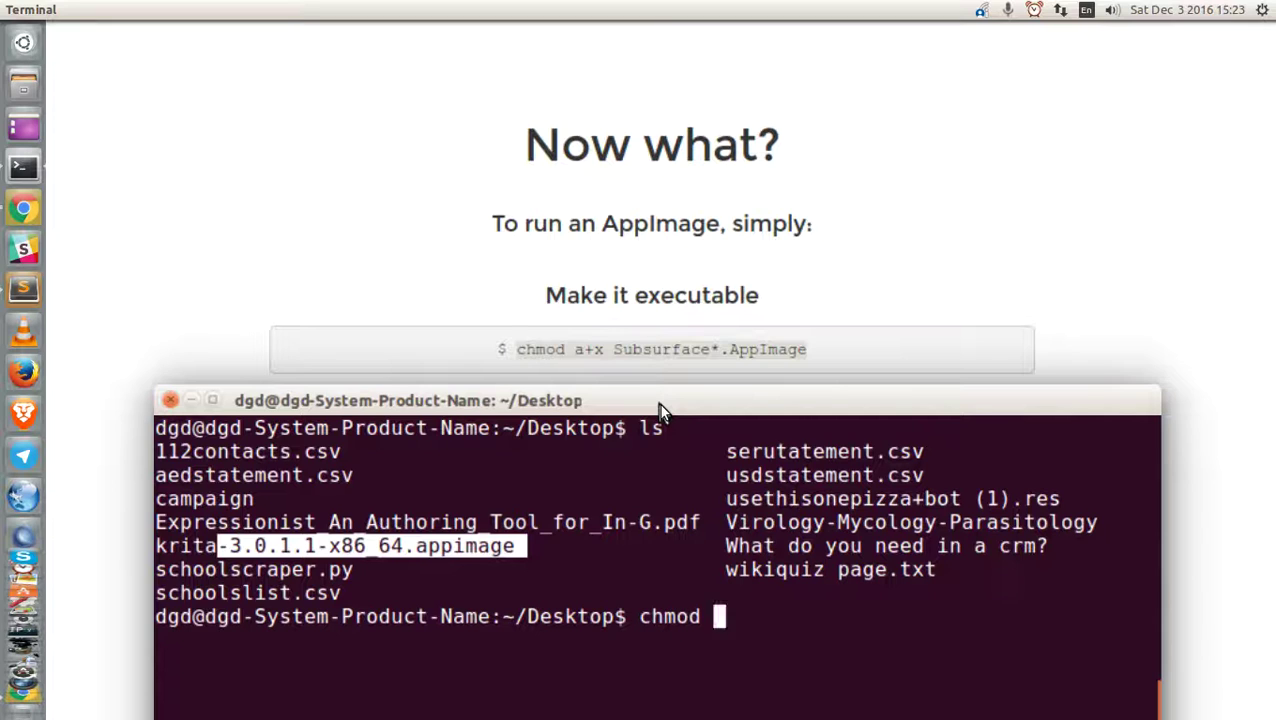
type("a=")
key("BackSpace")
type("+x")
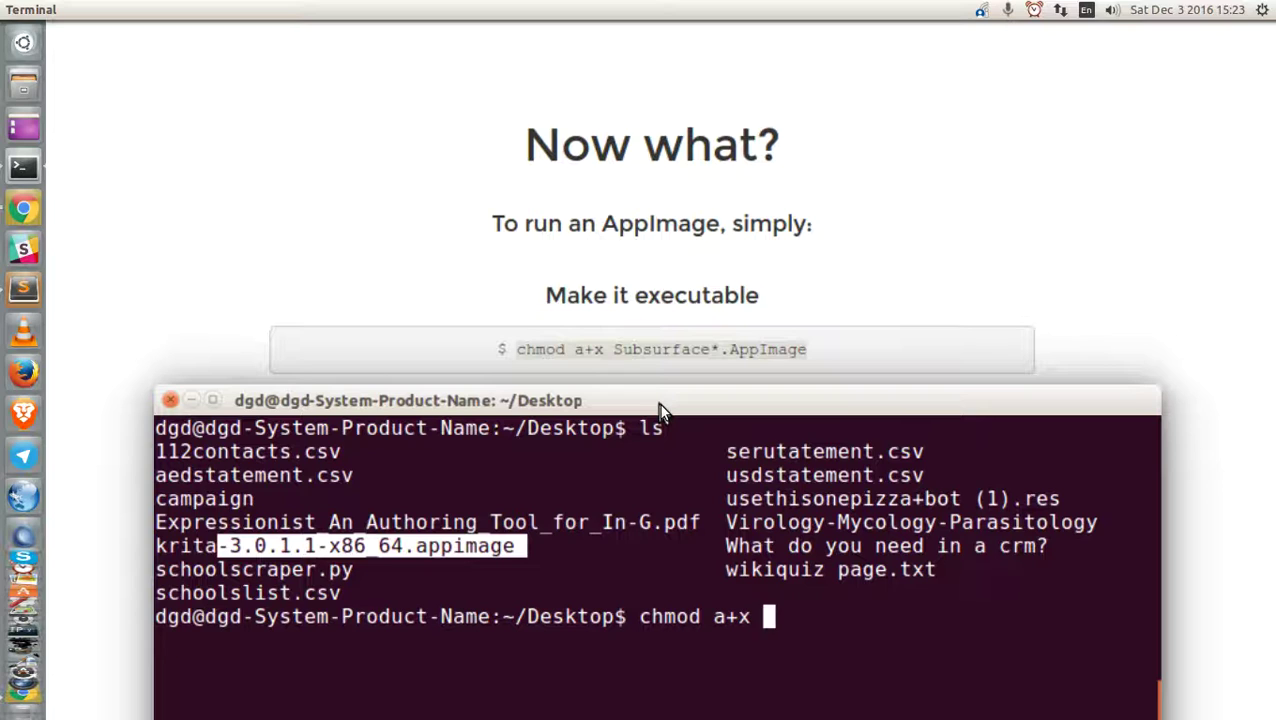
type(" kr")
key("Tab")
key("Return")
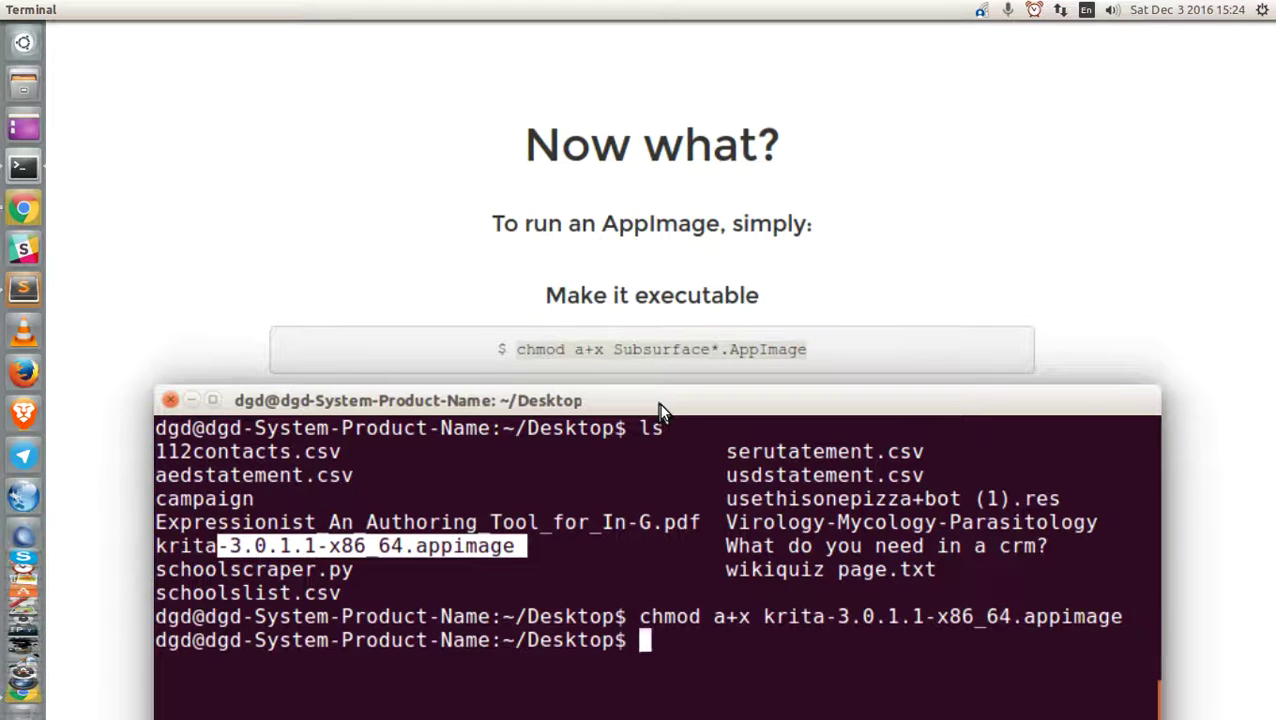
Run ./krita-3.0.1.1-x86_64.appimage from Terminal to launch Krita 3.0.1.1
mouse_move(659, 404)
left_mouse_down()
mouse_move(664, 513)
mouse_move(669, 494)
left_mouse_up()
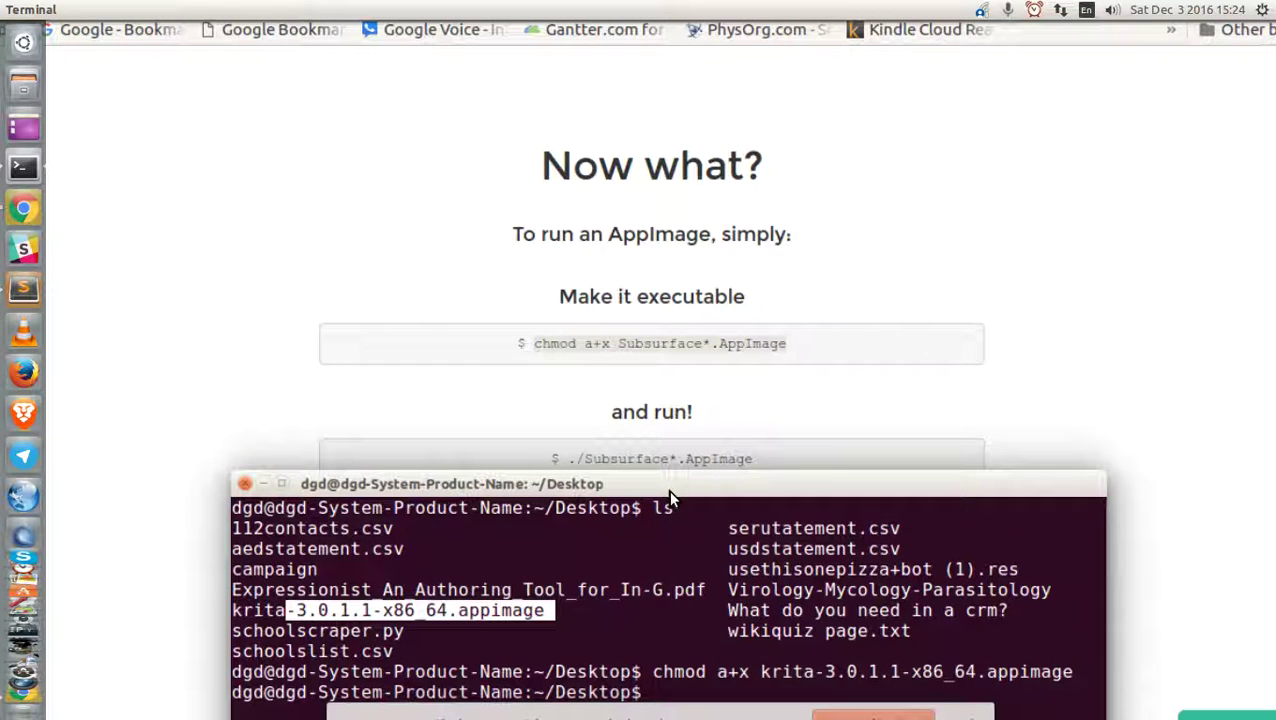
type("./")
type("k")
key("Tab")
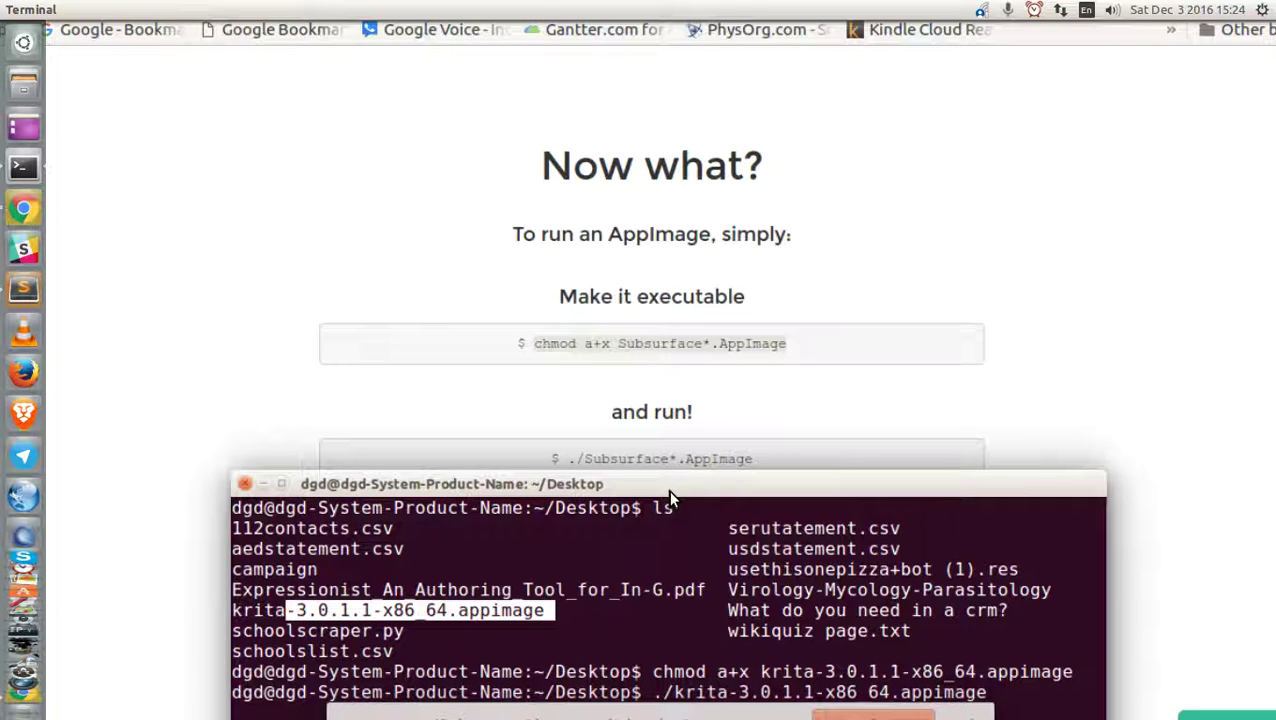
key("Return")
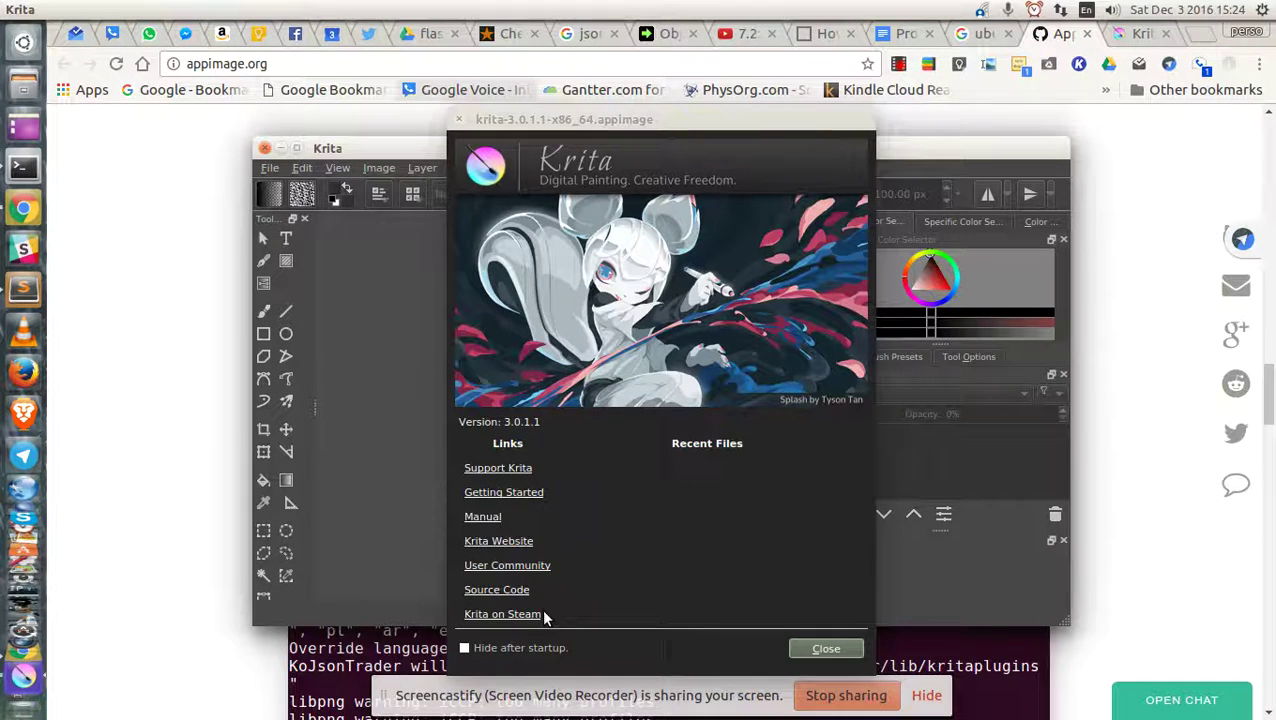
Maximize Krita, create a new 1600×1200 canvas, and draw a black freehand scribble
left_click(825, 650)
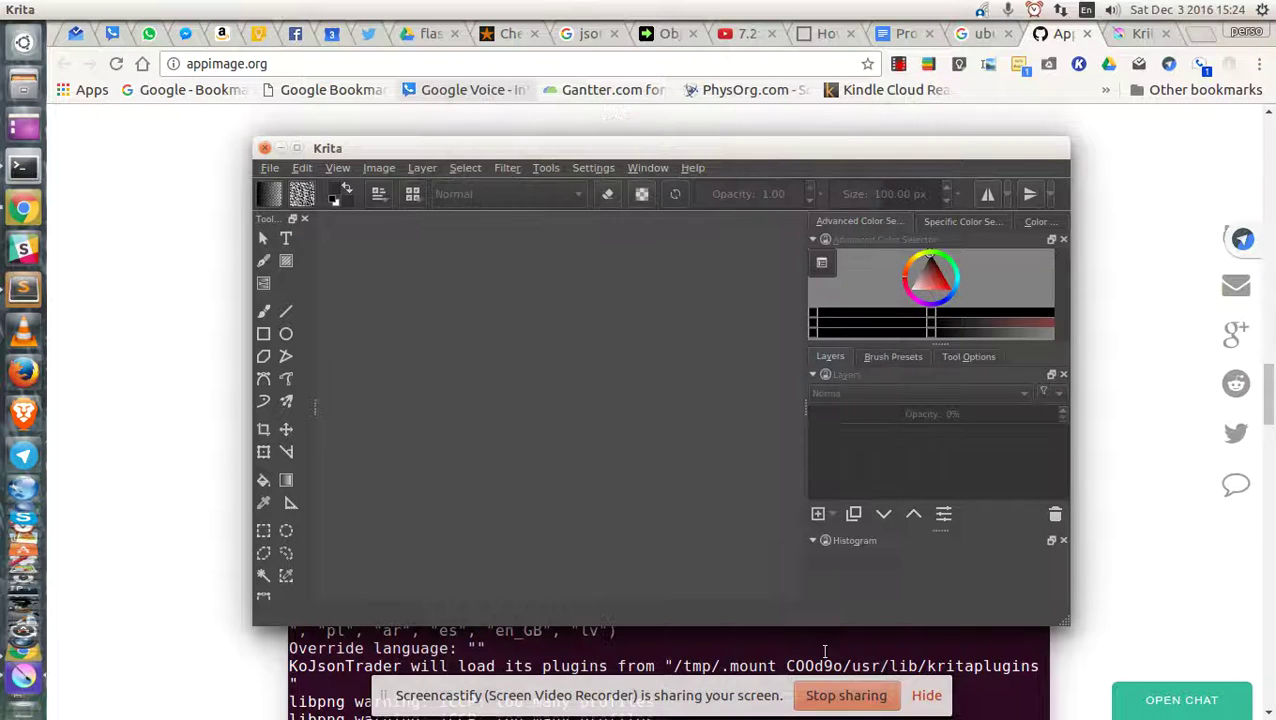
left_click(297, 148)
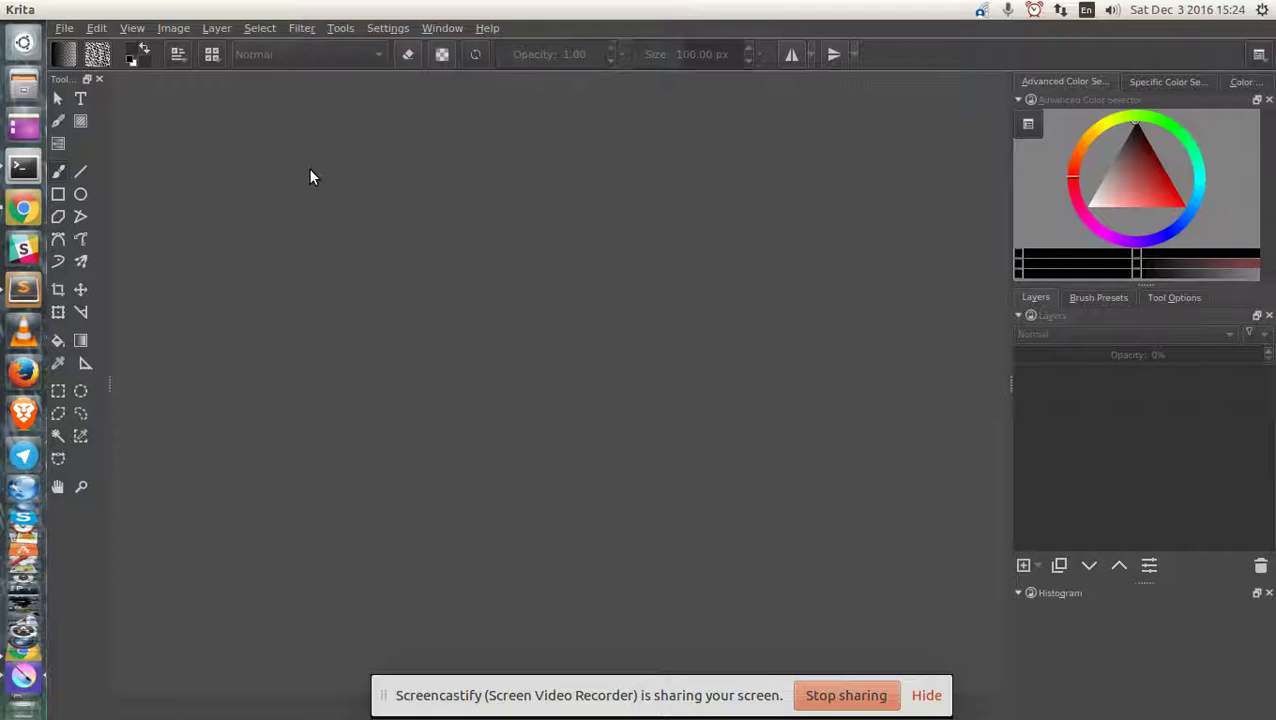
key("ctrl+n")
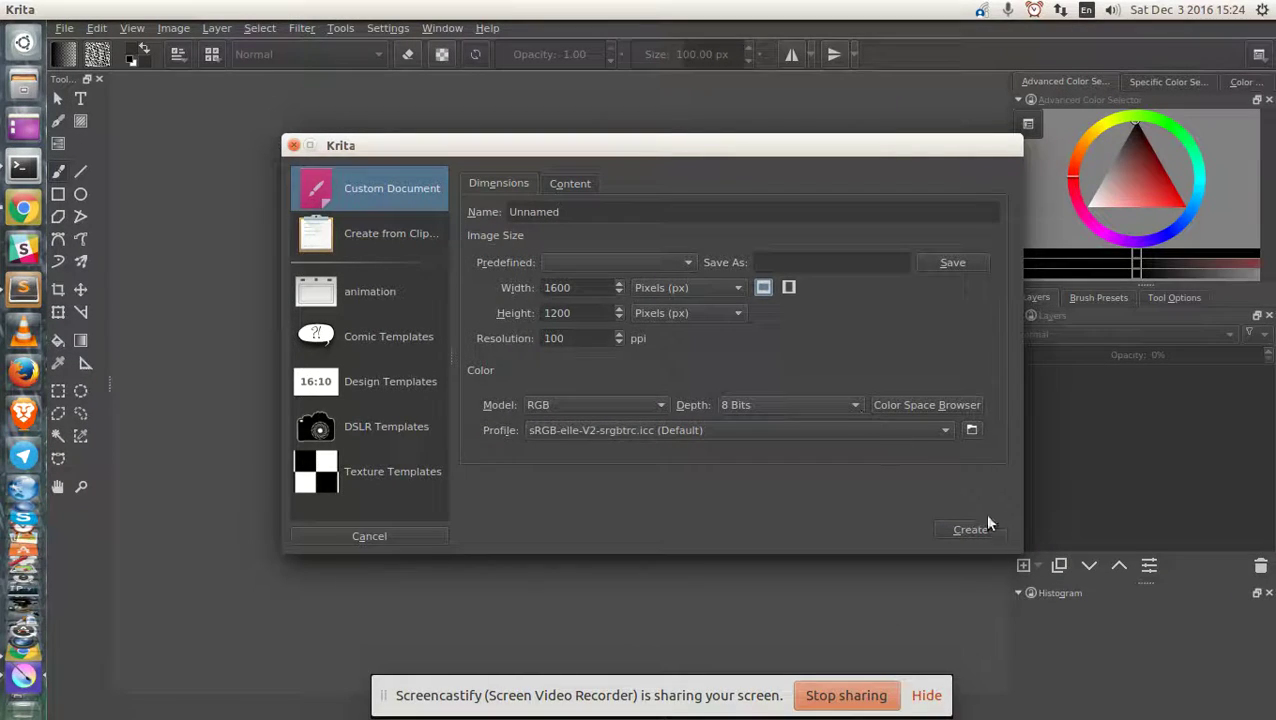
left_click(966, 531)
mouse_move(456, 273)
left_mouse_down()
mouse_move(738, 318)
mouse_move(672, 500)
left_mouse_up()
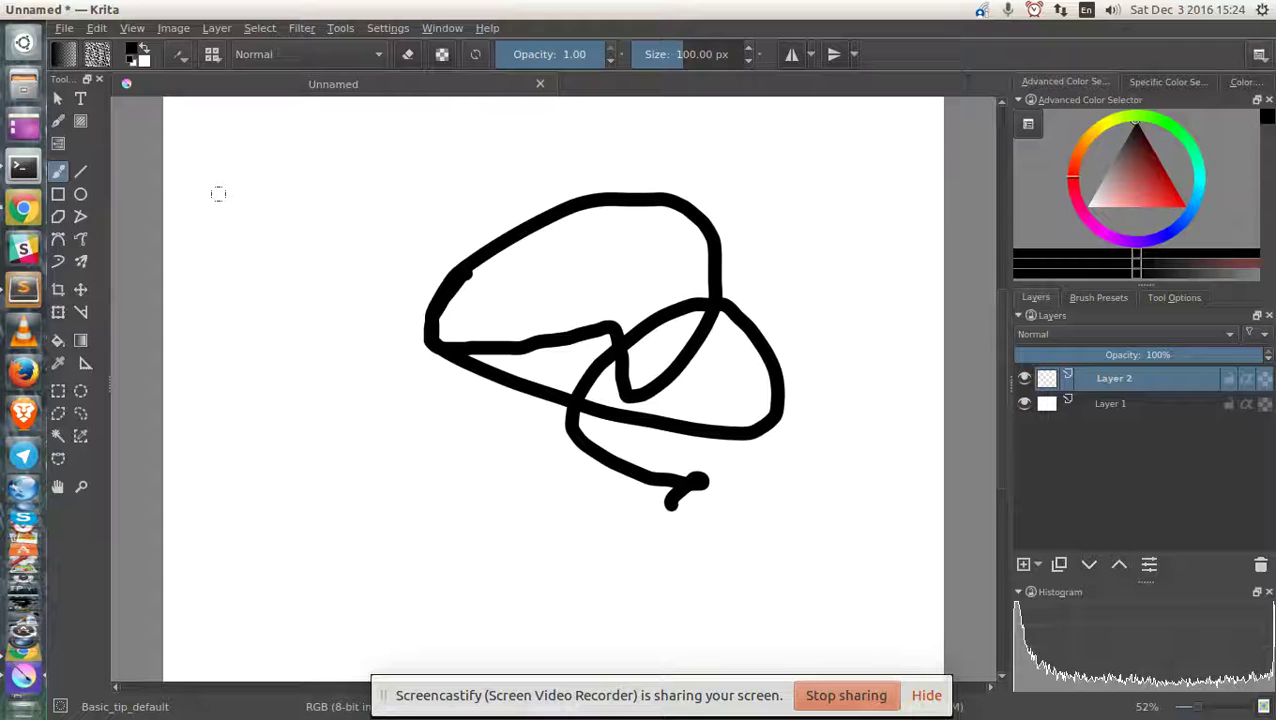
Bring up File > Save As for the drawing
key("alt+f")
key("Down")
key("Down")
key("Down")
key("Return")
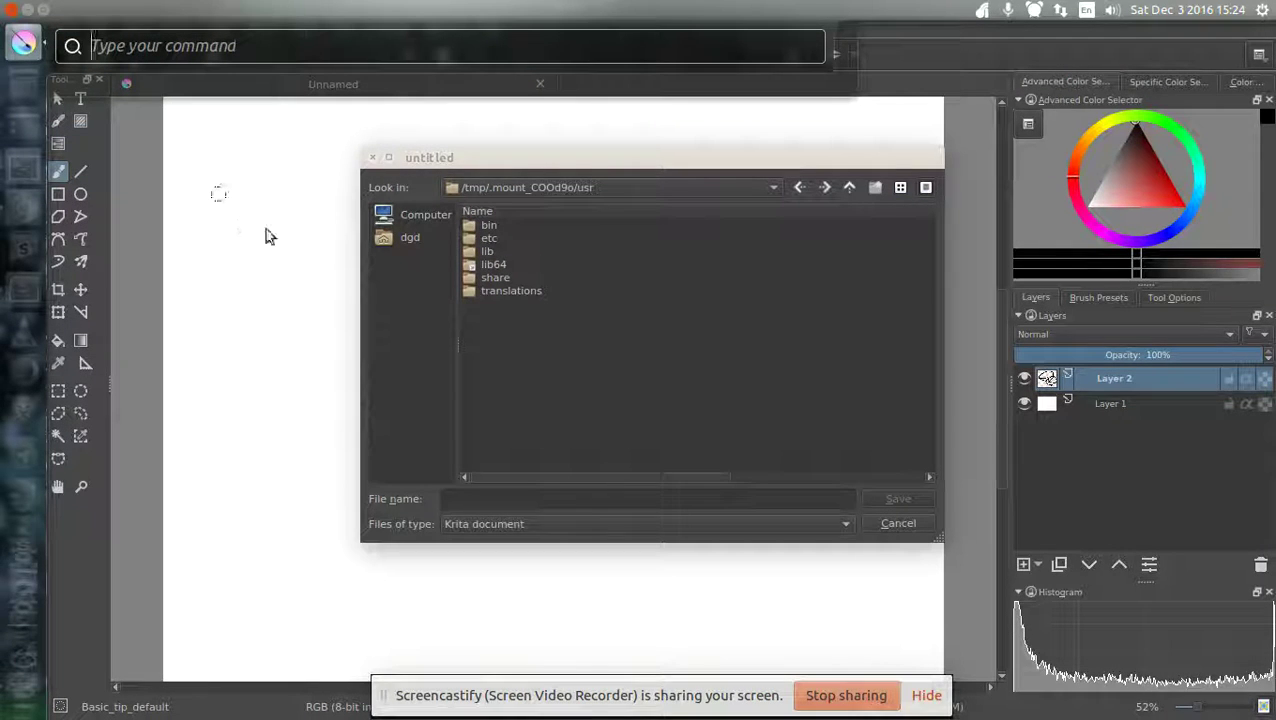
Save the scribble to the Desktop as JPEG image test.jpeg with default export options
left_click(415, 237)
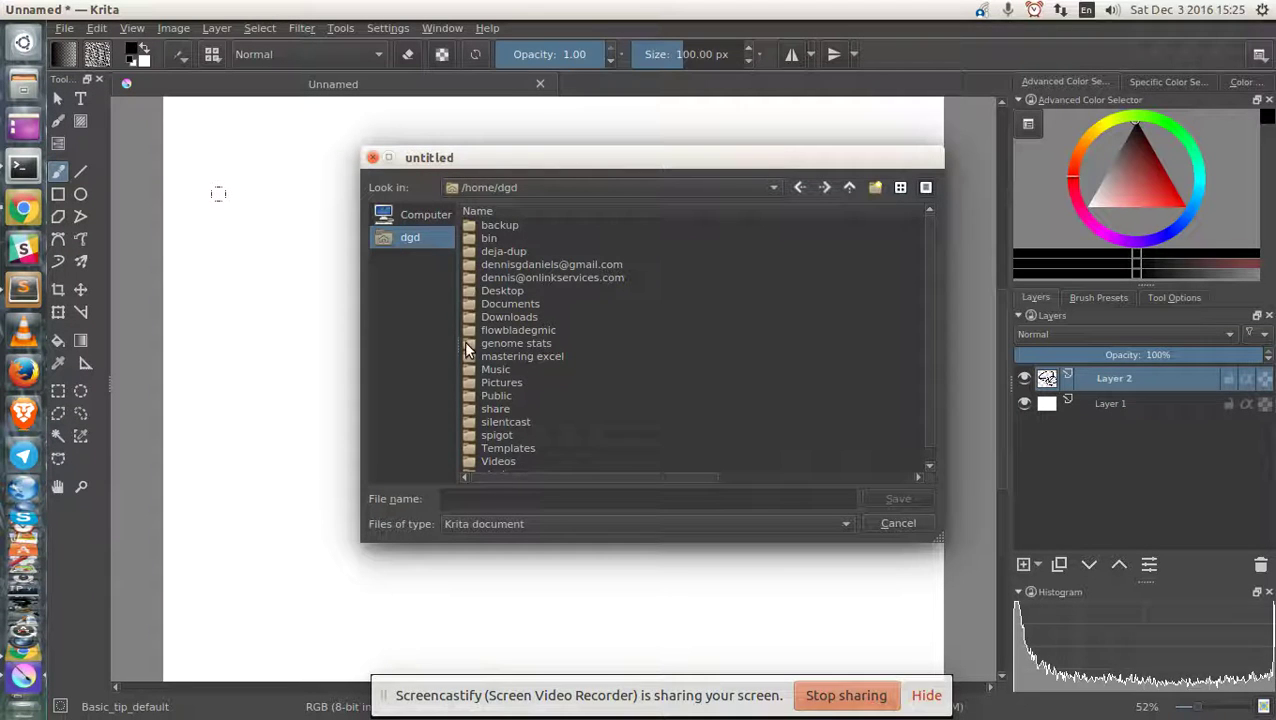
left_click(511, 290)
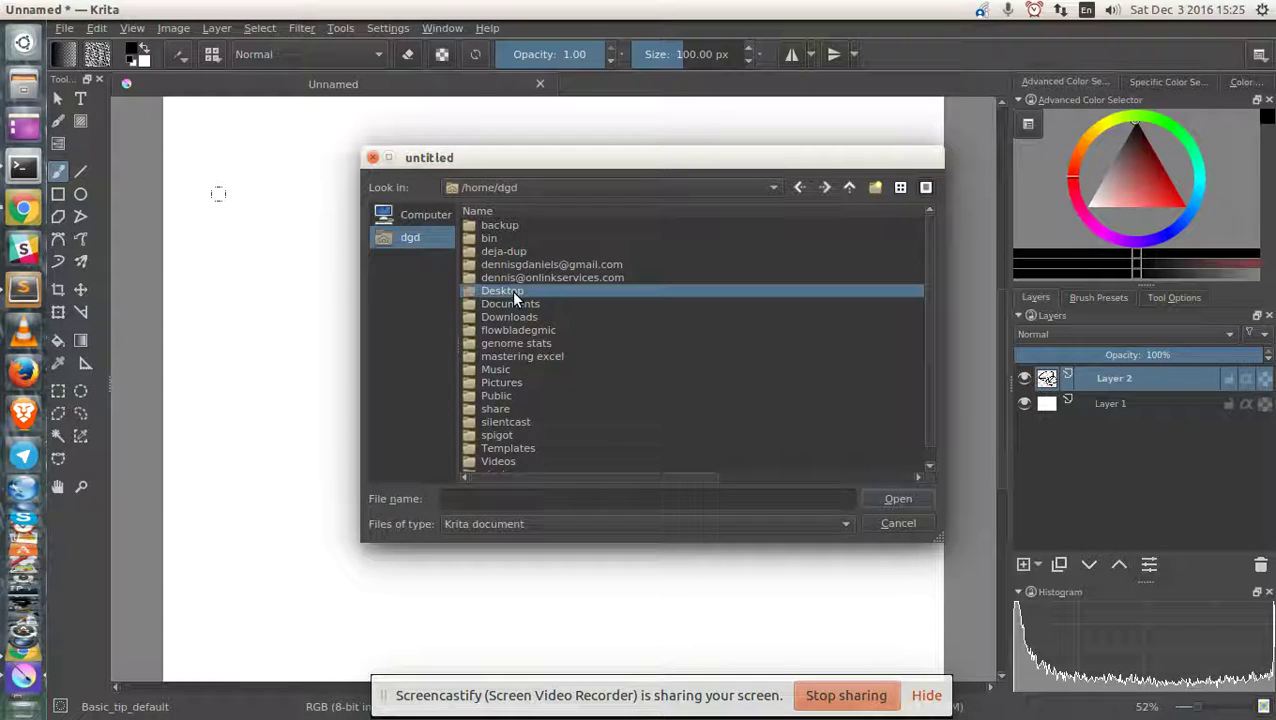
double_click(511, 290)
left_click(592, 522)
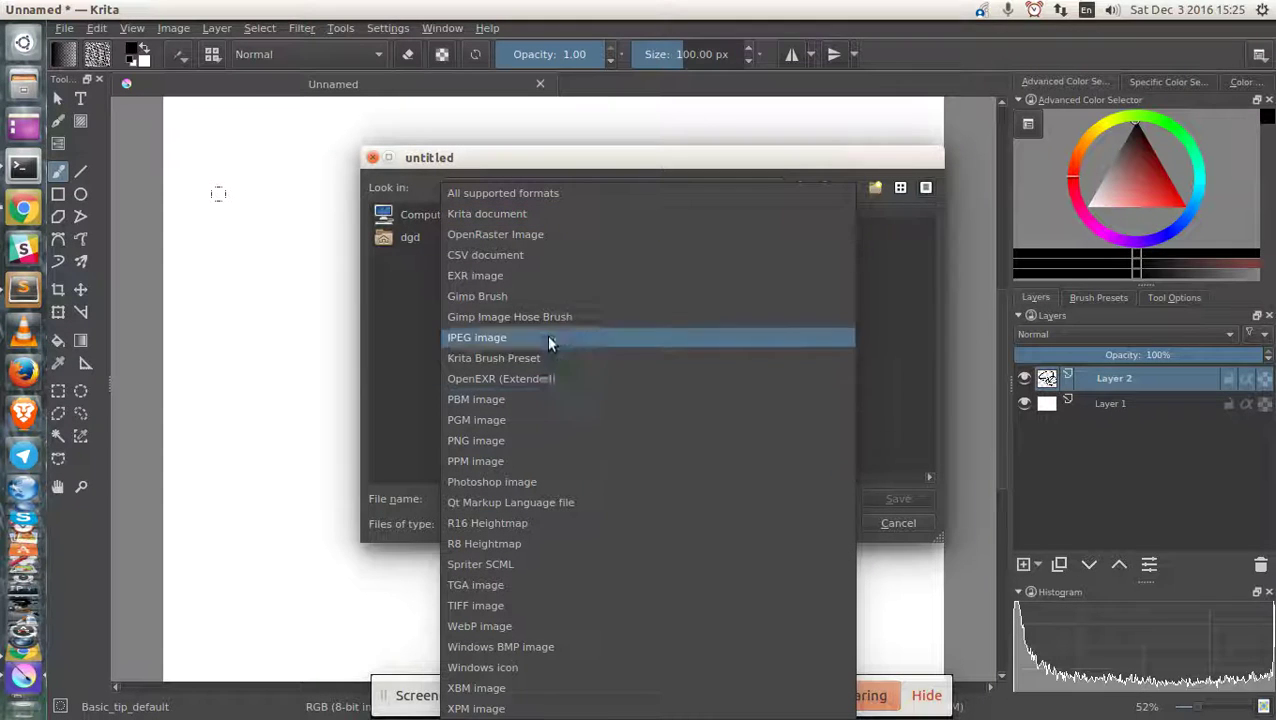
left_click(536, 338)
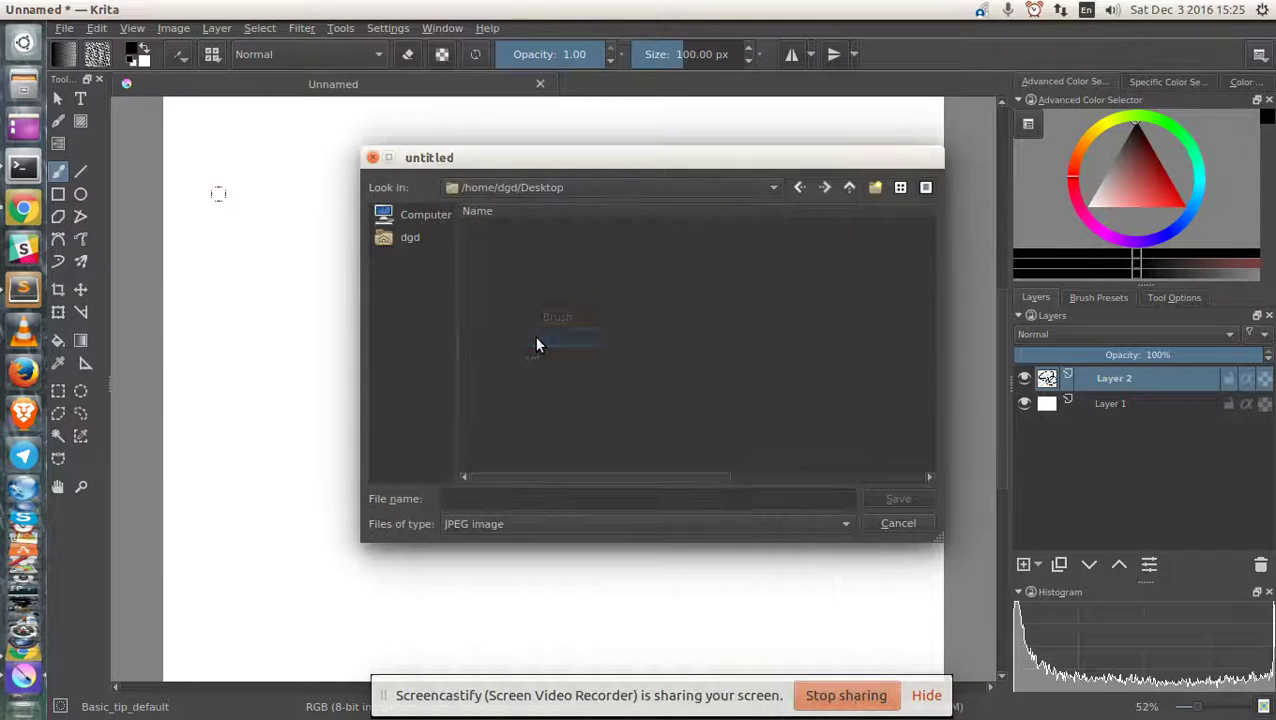
type("test")
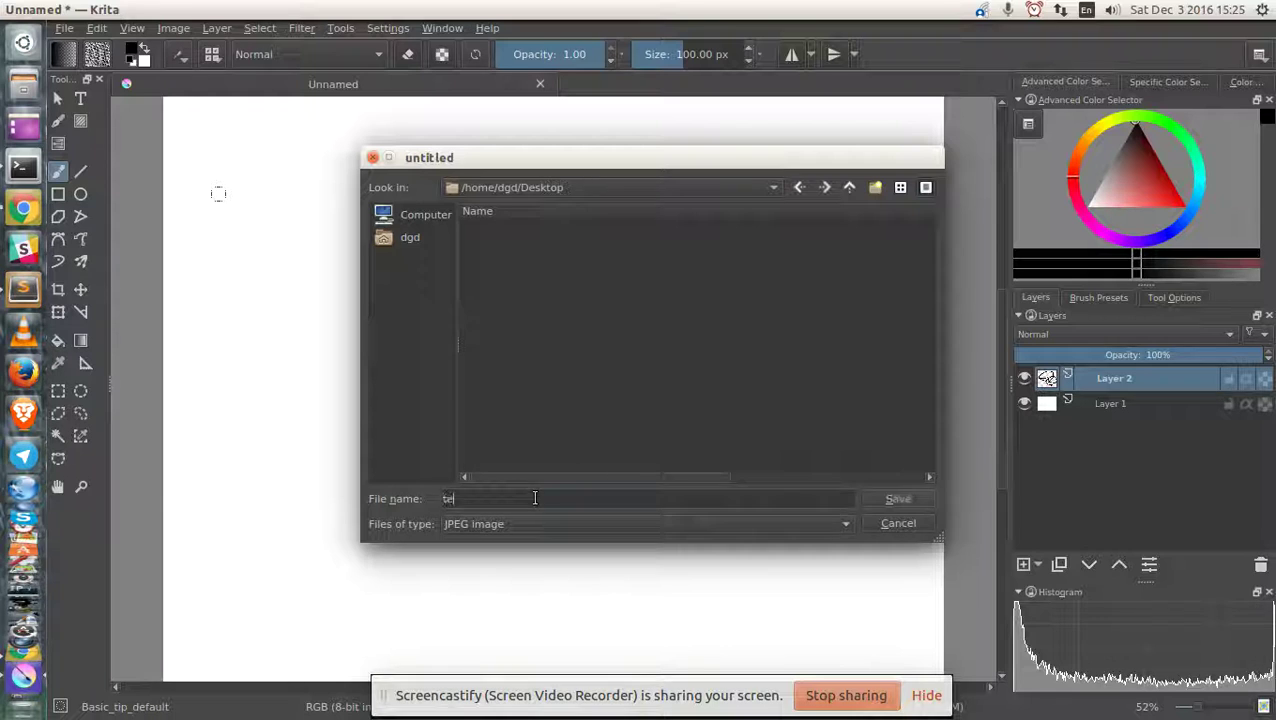
left_click(880, 497)
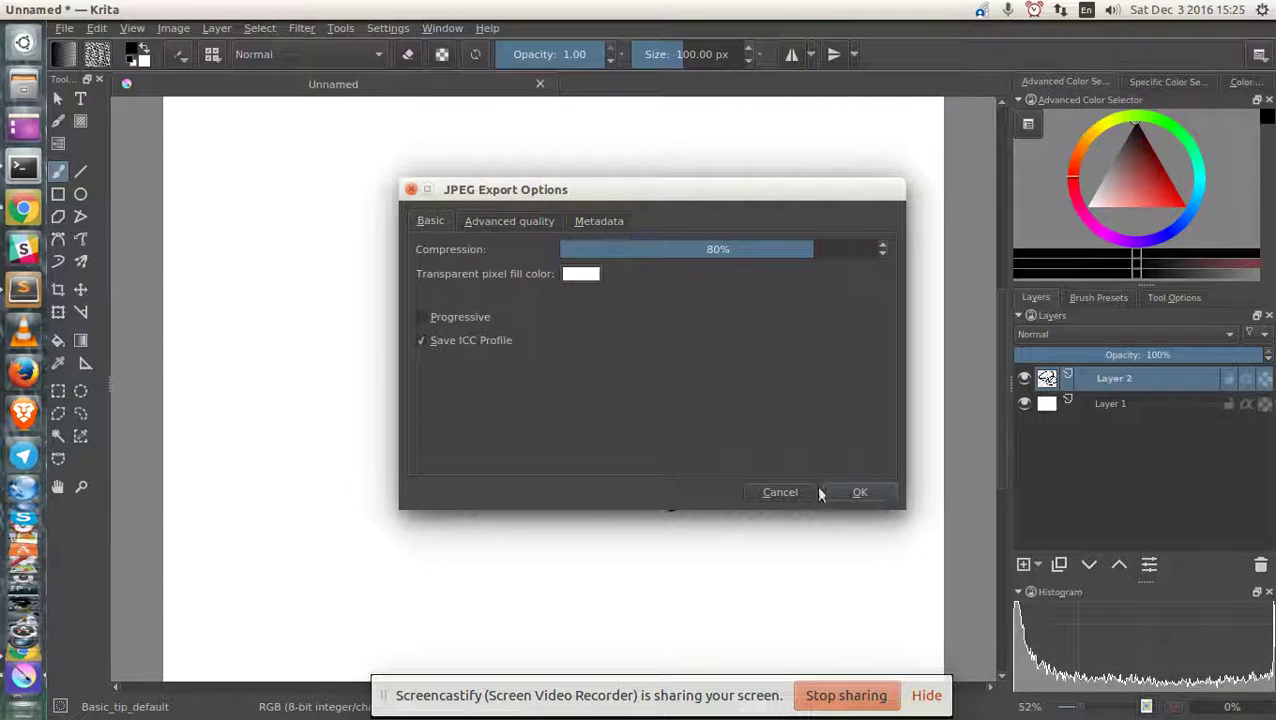
left_click(860, 492)
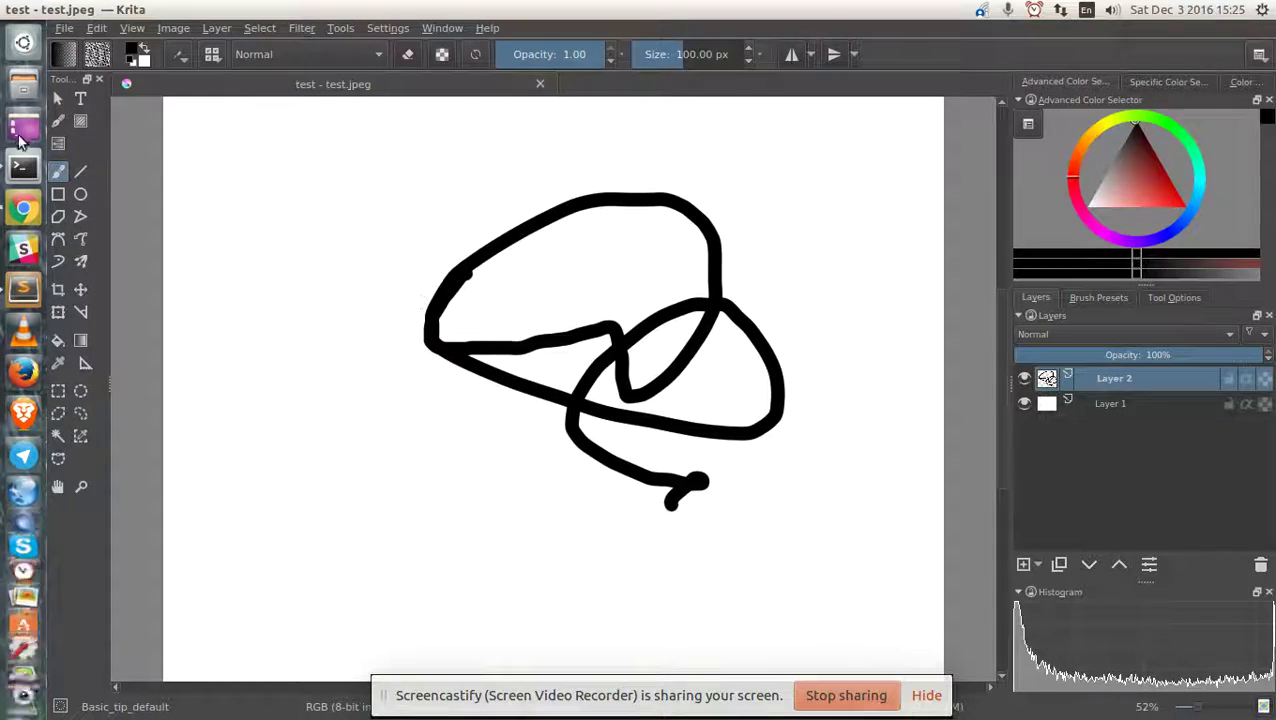
Open test.jpeg from the Desktop in gThumb to confirm the scribble, then return to the desktop
key("ctrl+super+d")
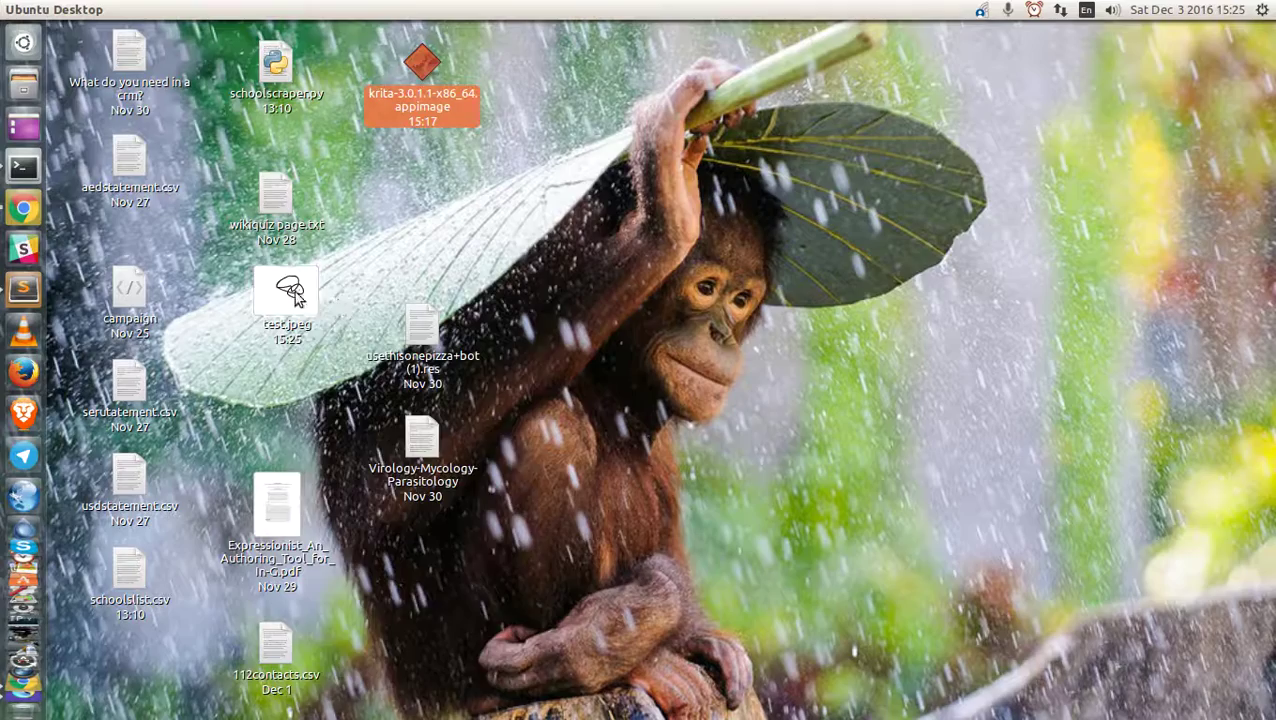
right_click(296, 290)
left_click(330, 298)
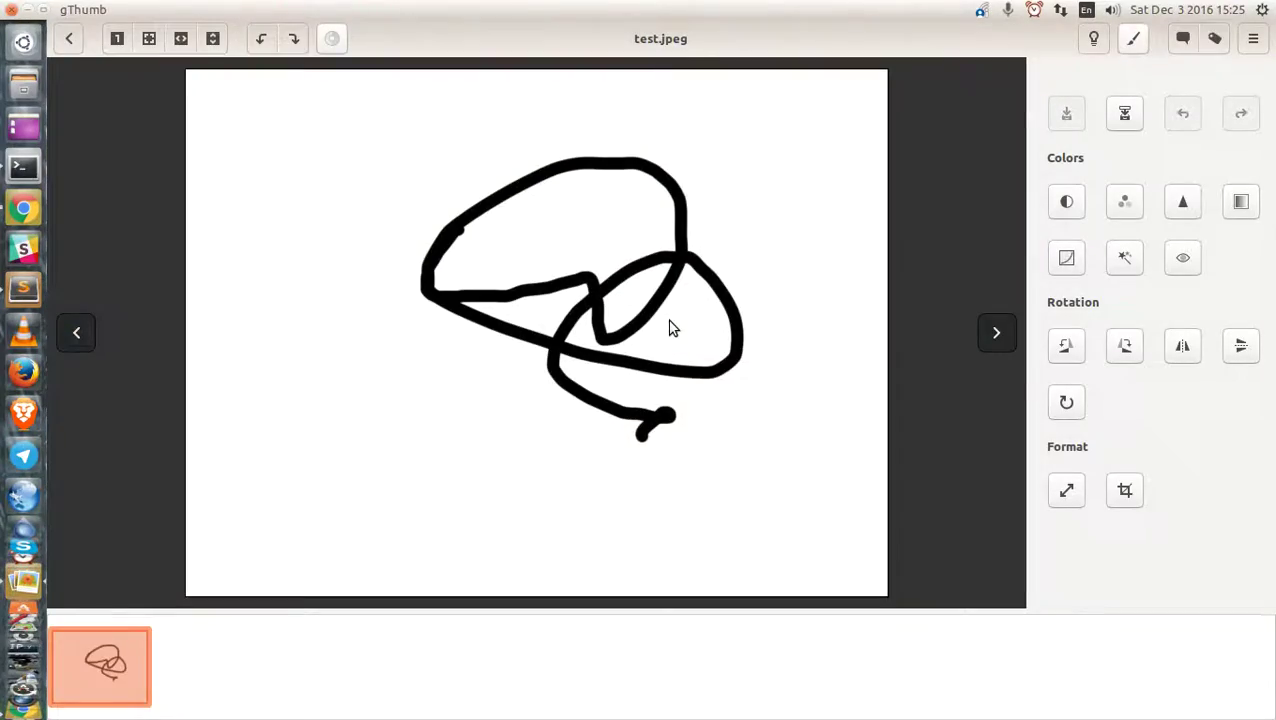
key("ctrl+super+d")
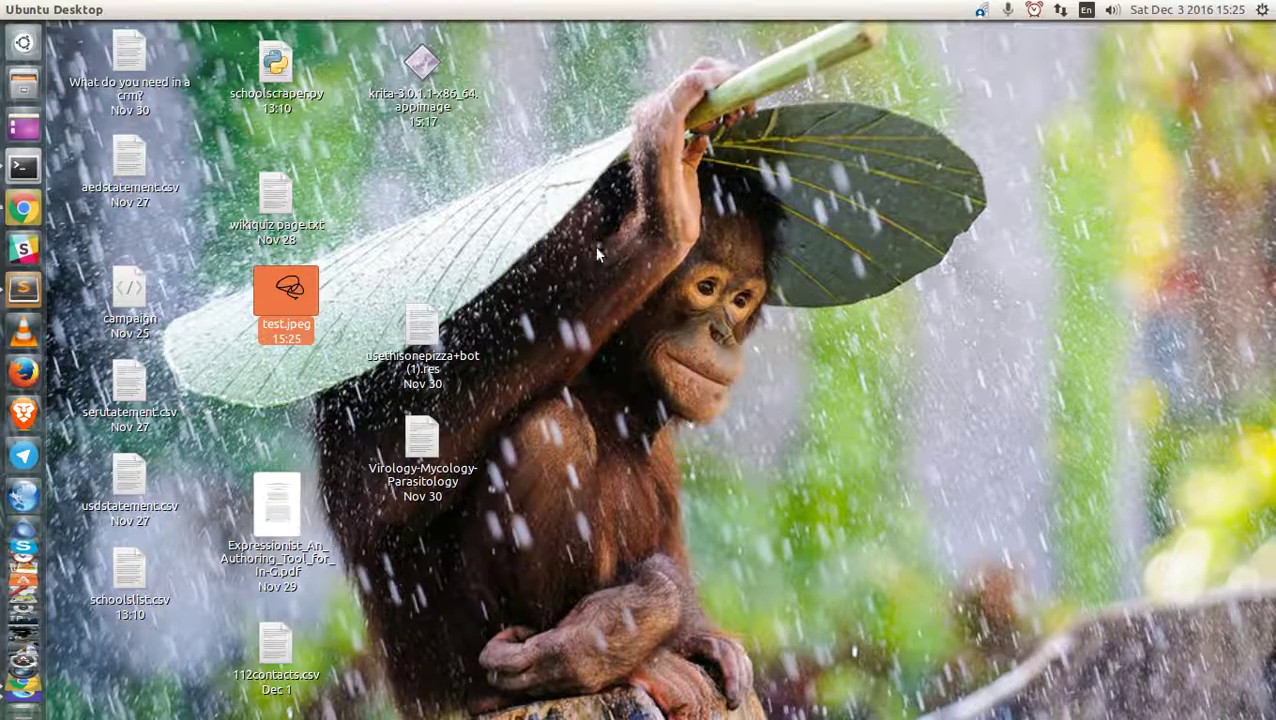
Switch to the Krita window and close Krita
key("alt+Tab")
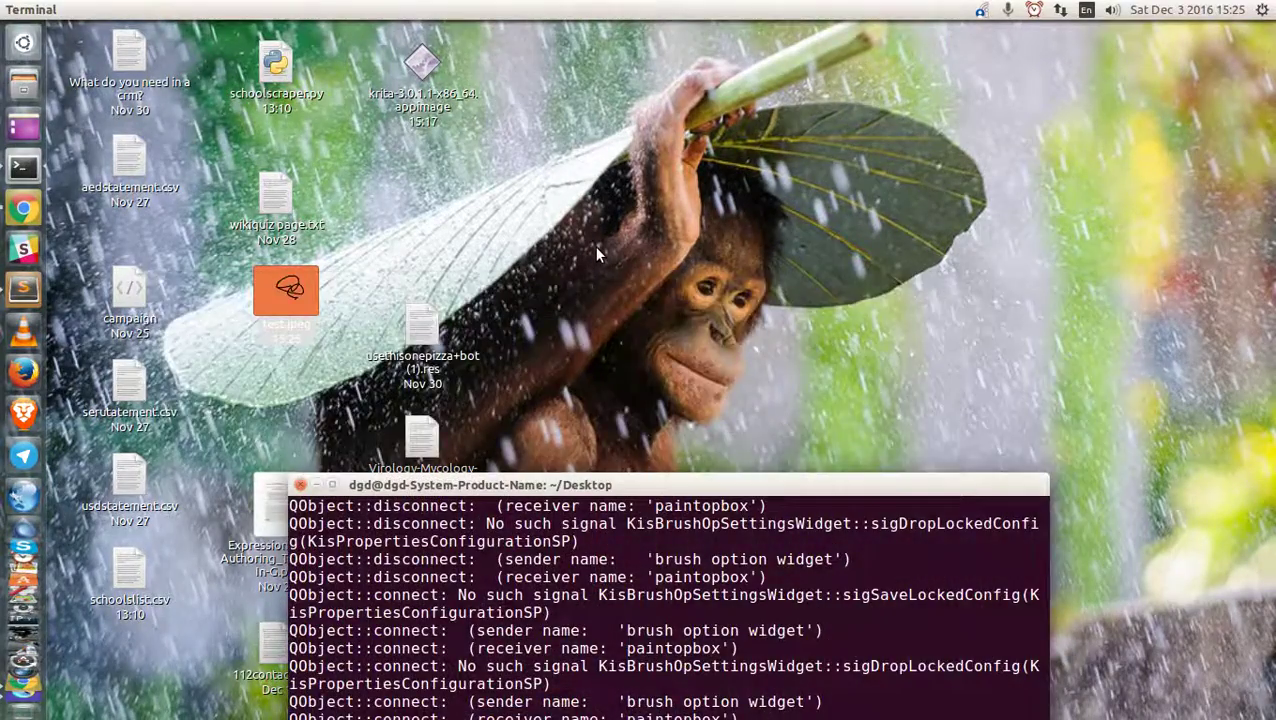
key("alt+Tab")
key("alt+Tab")
key("alt+Tab")
key("alt+Tab")
key("alt+Tab")
key("alt+Tab")
key("alt+Tab")
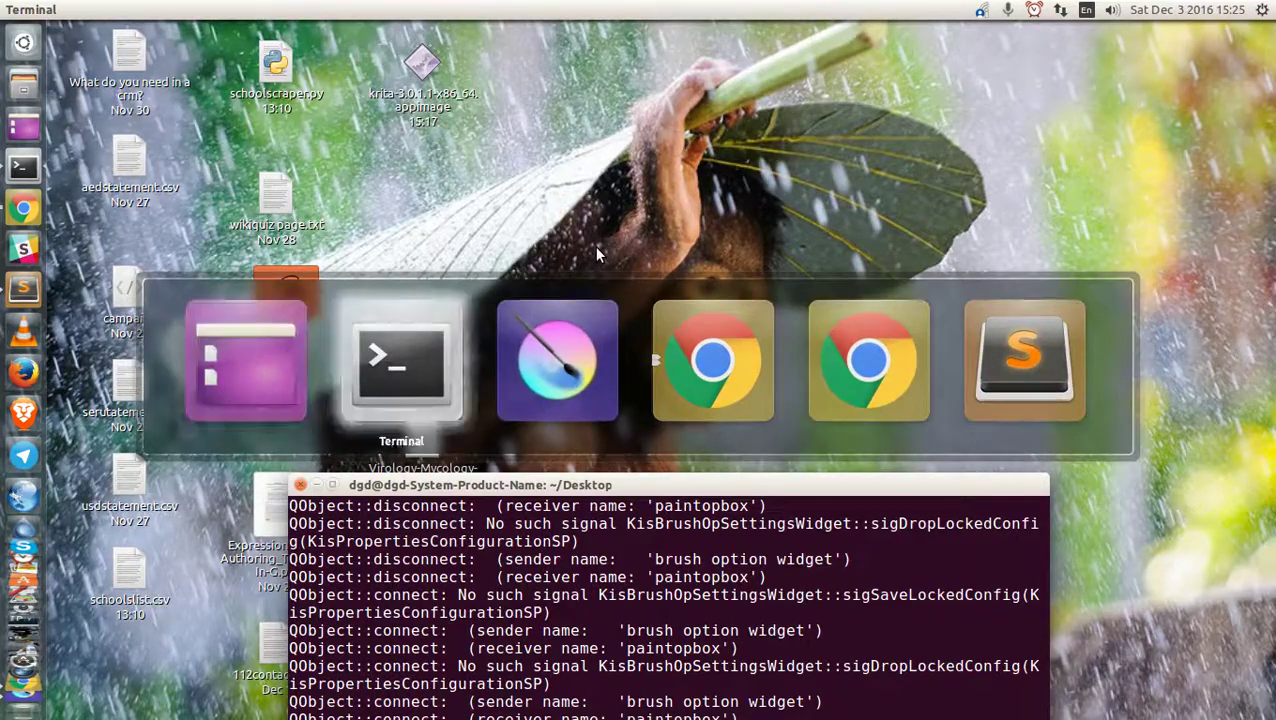
key("alt+Tab")
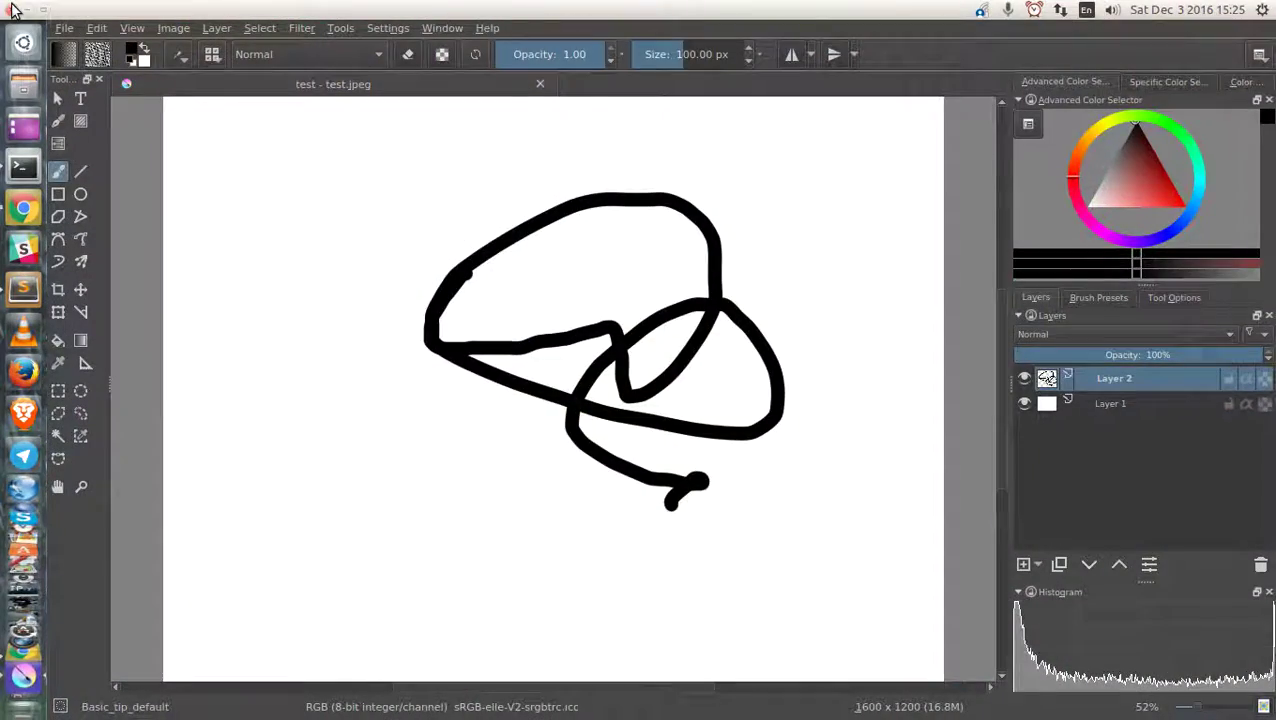
left_click(14, 10)
Move the Terminal up and clear its old log output
left_click_drag(616, 490, 593, 184)
type("cle")
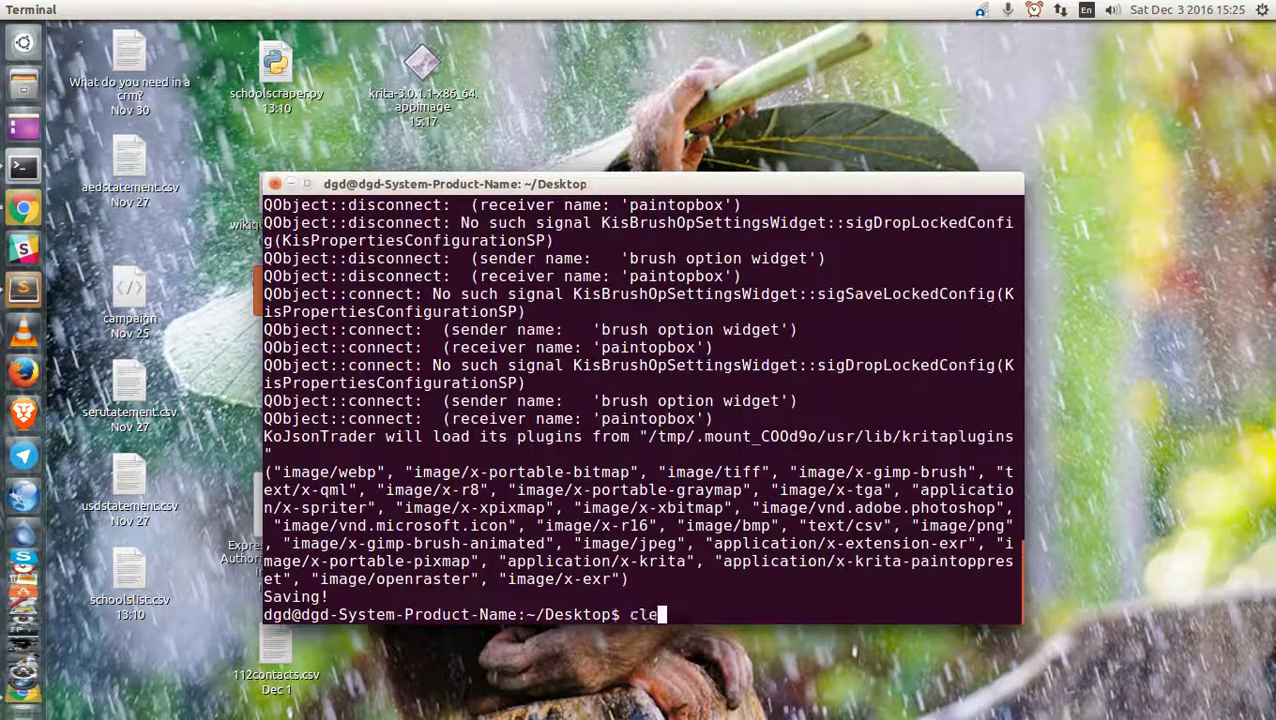
type("ar")
key("Return")
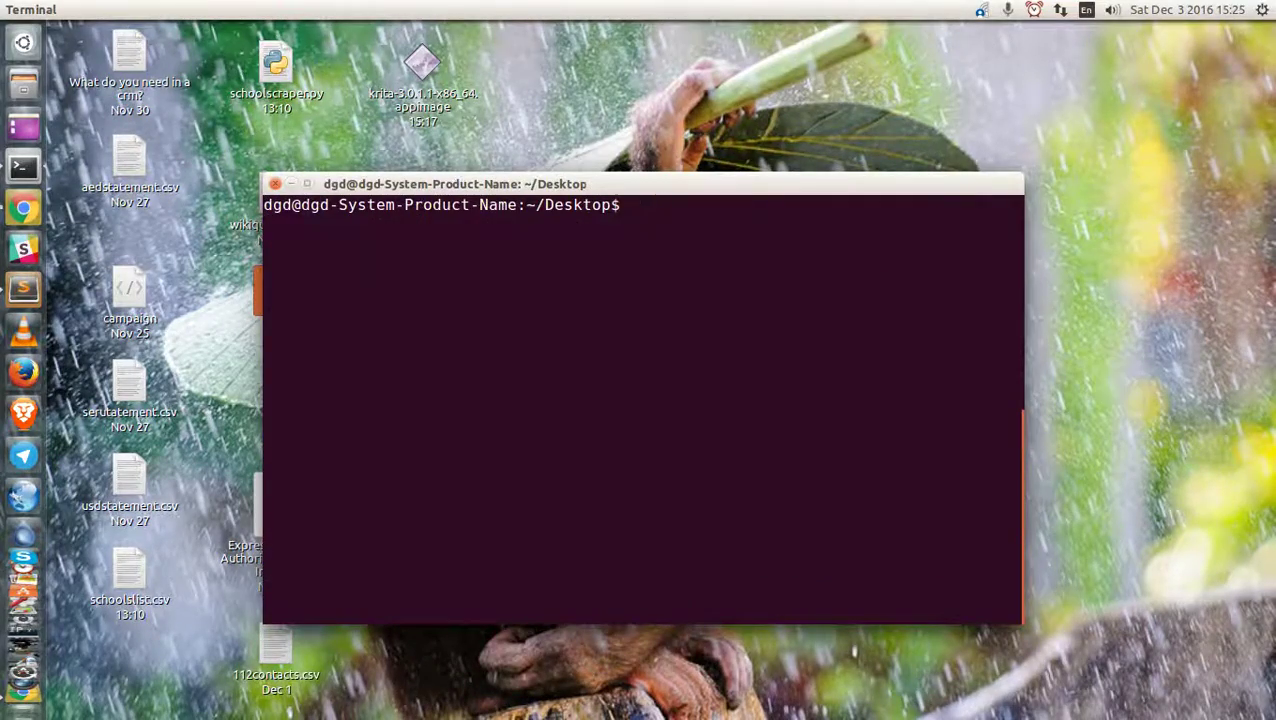
type("kri")
type("ta")
key("BackSpace")
key("BackSpace")
key("BackSpace")
key("BackSpace")
key("BackSpace")
Cycle windows with Alt+Tab to bring up Chrome's window choices
key("alt+Tab")
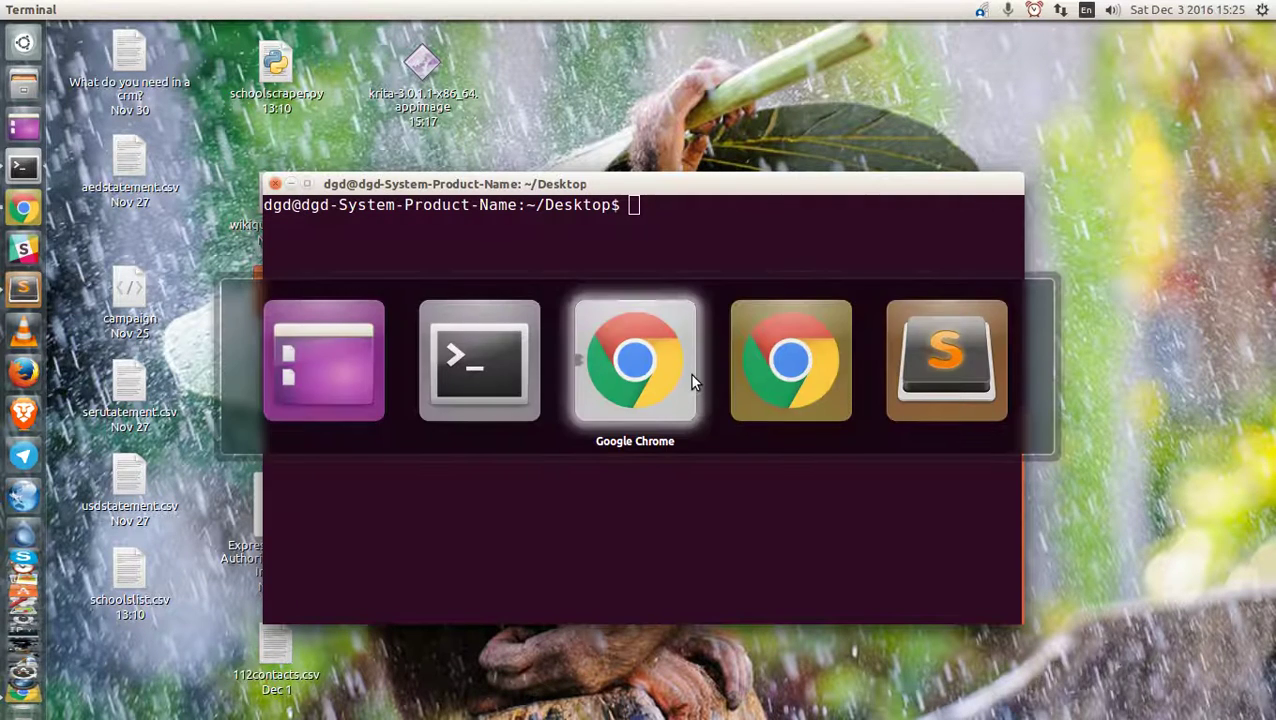
key("alt+Tab")
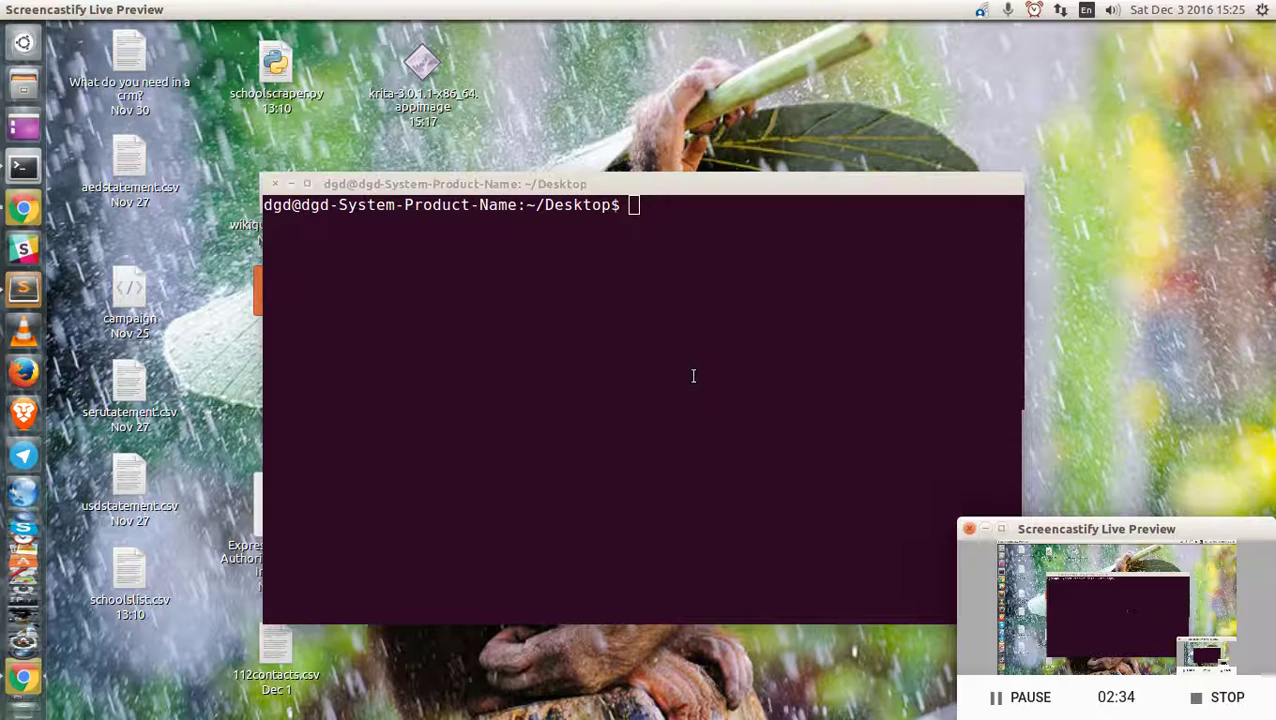
key("alt+Tab")
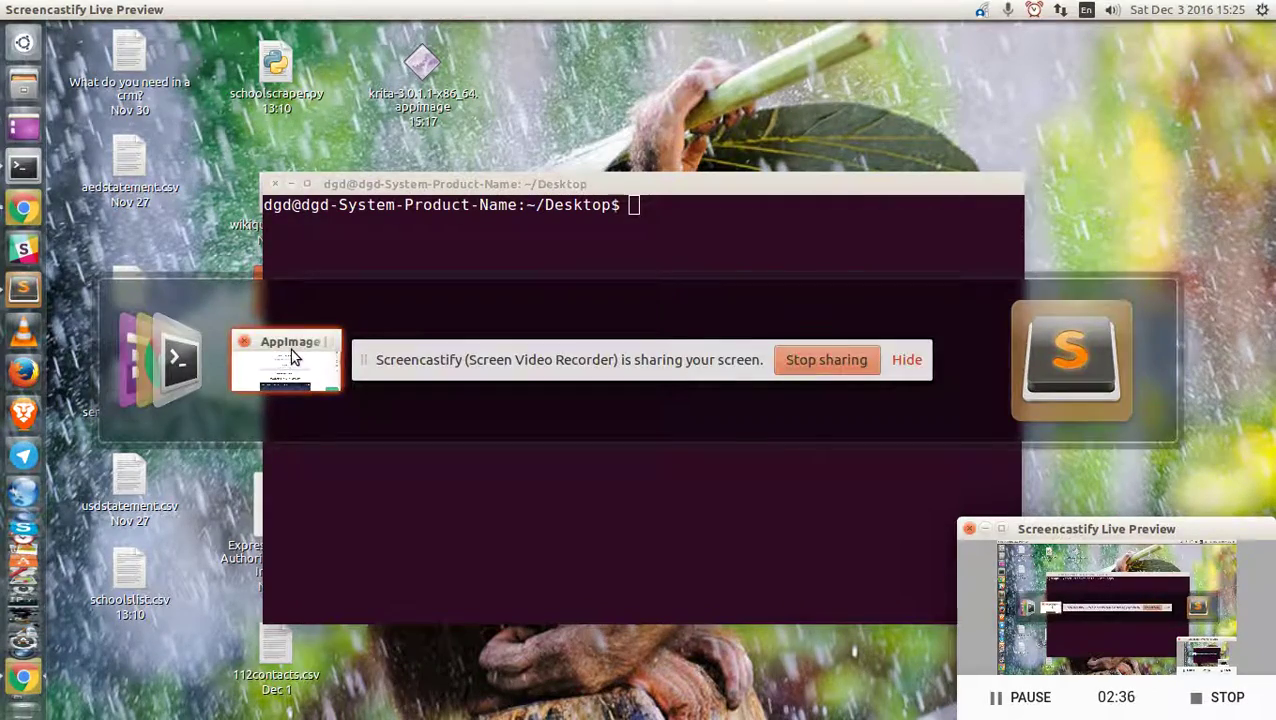
Bring the appimage.org window forward and scroll down through its sections to the footer
left_click(293, 357)
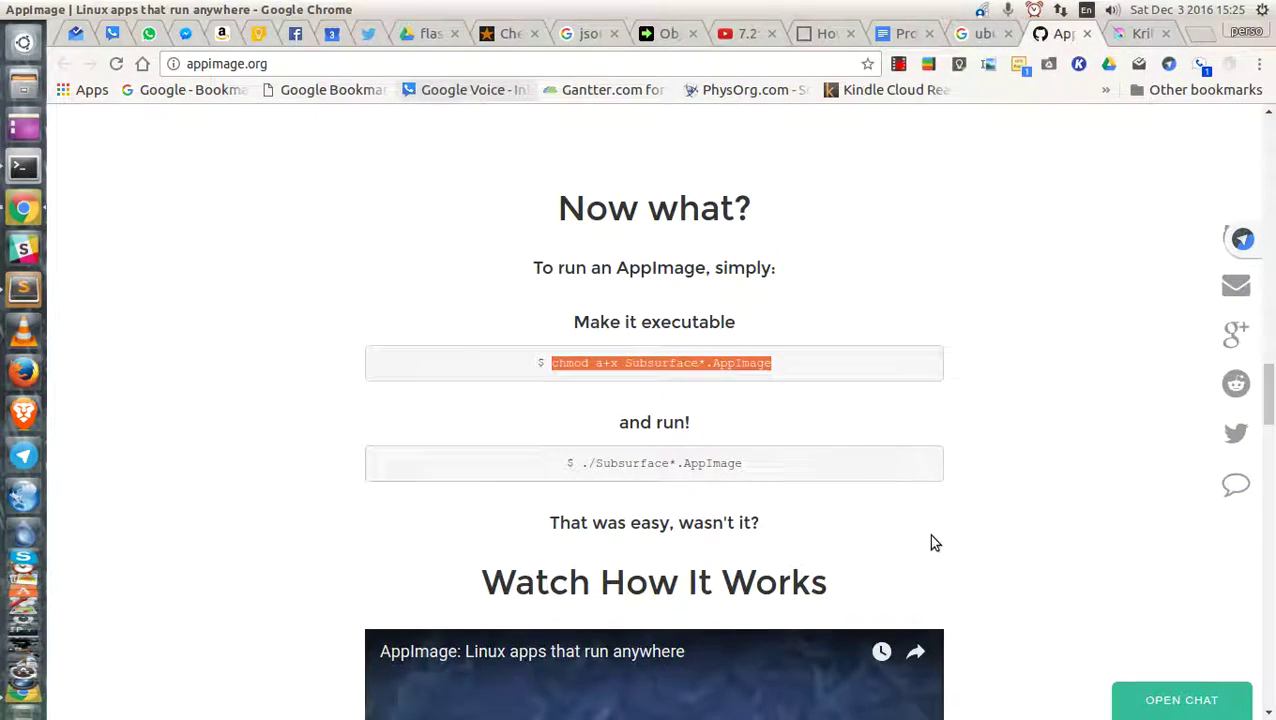
scroll(911, 362, "down", 2)
scroll(988, 450, "down", 2)
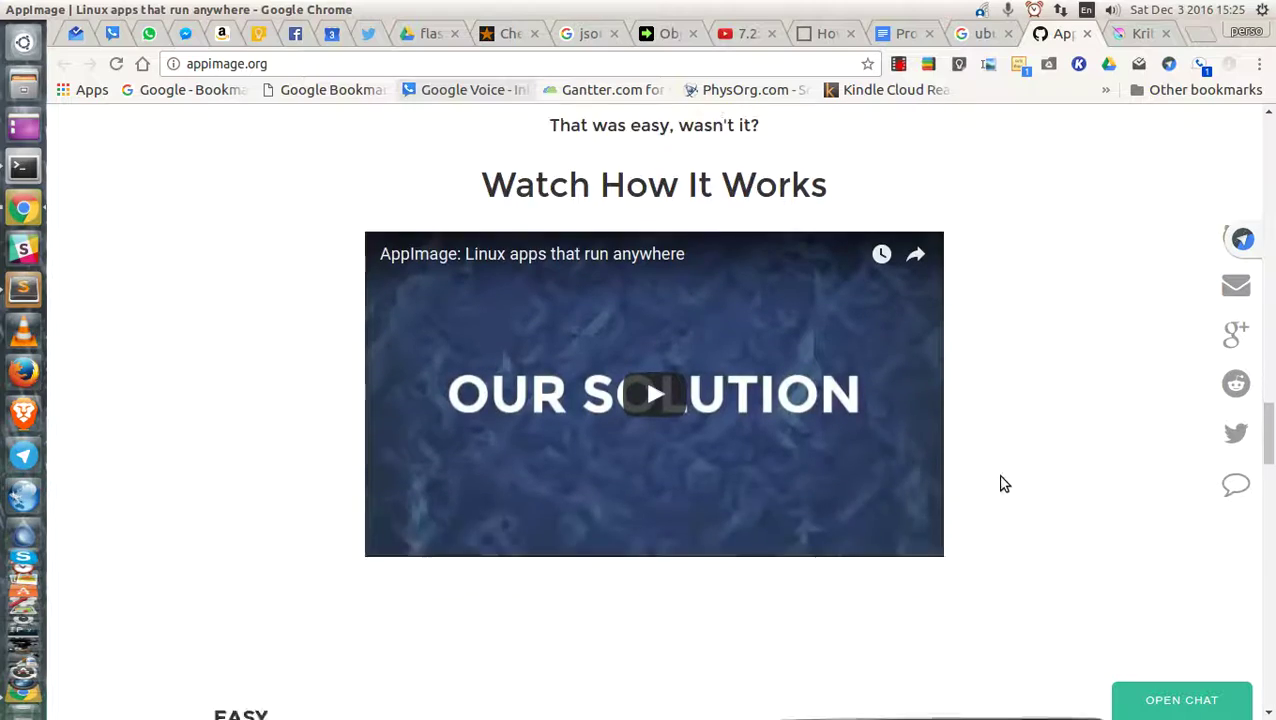
scroll(1003, 483, "down", 2)
scroll(501, 510, "down", 1)
scroll(513, 487, "down", 1)
scroll(598, 481, "down", 2)
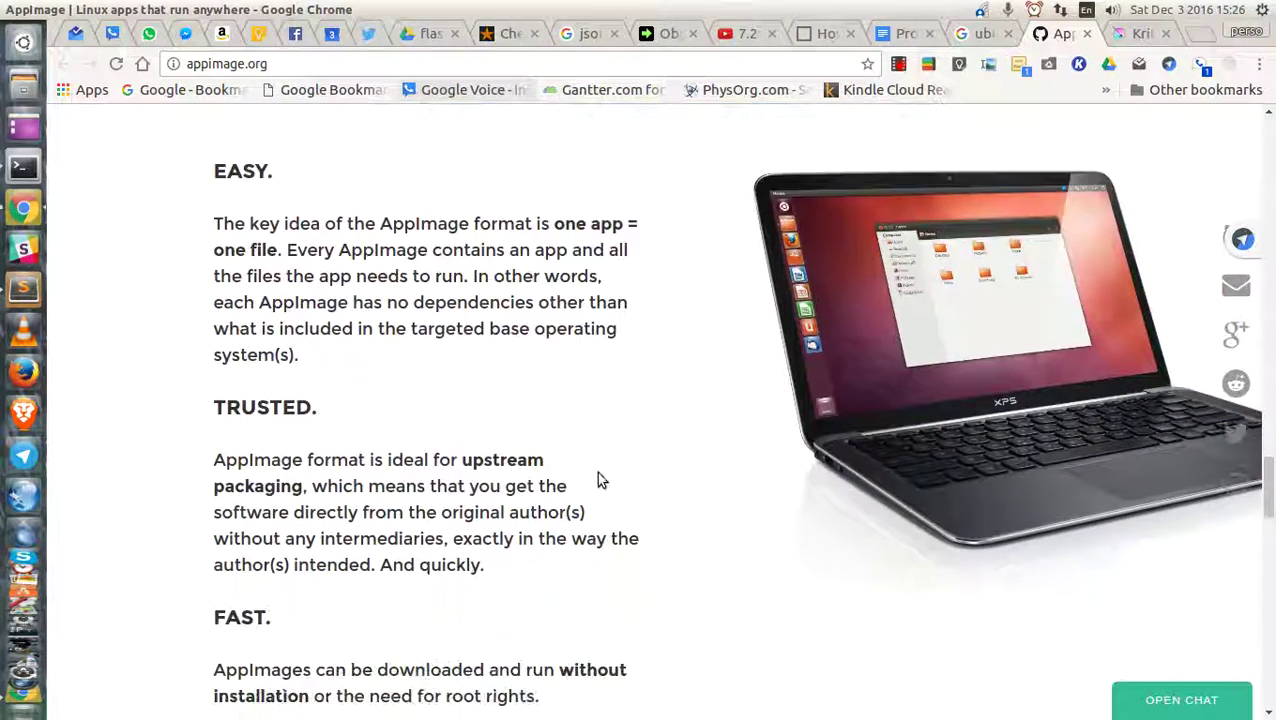
scroll(600, 478, "down", 2)
scroll(605, 478, "down", 2)
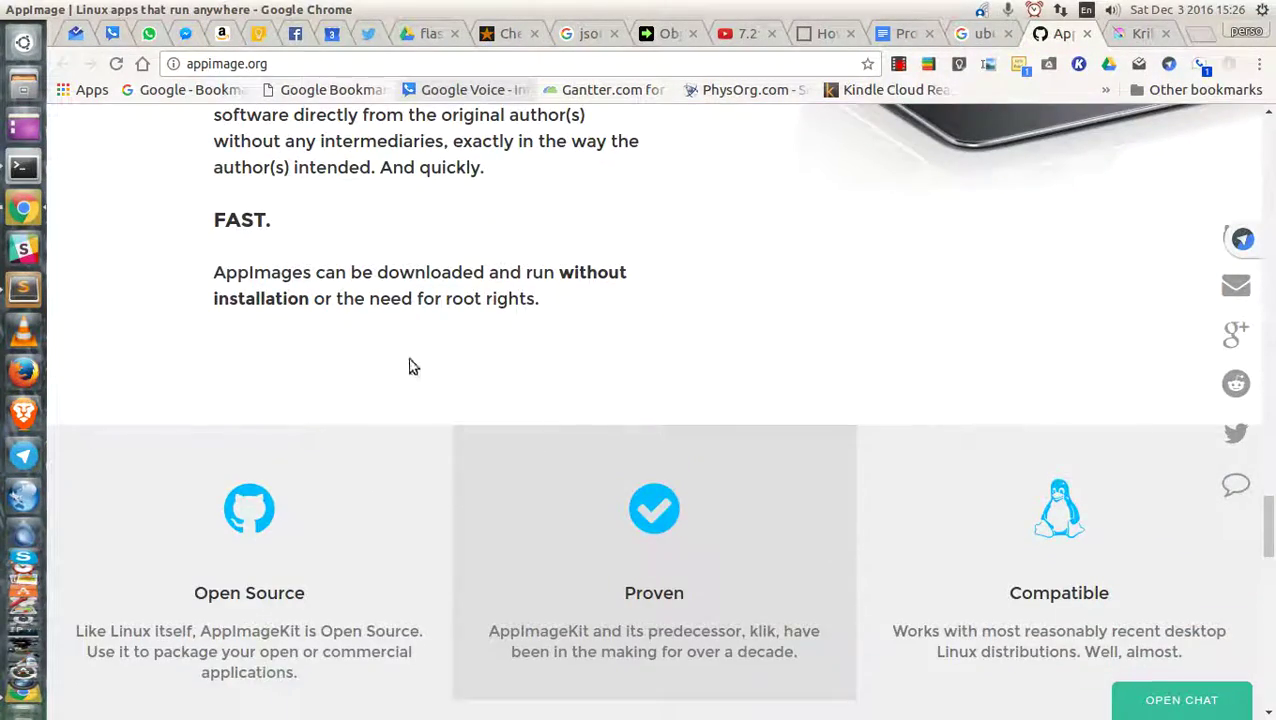
scroll(399, 365, "down", 2)
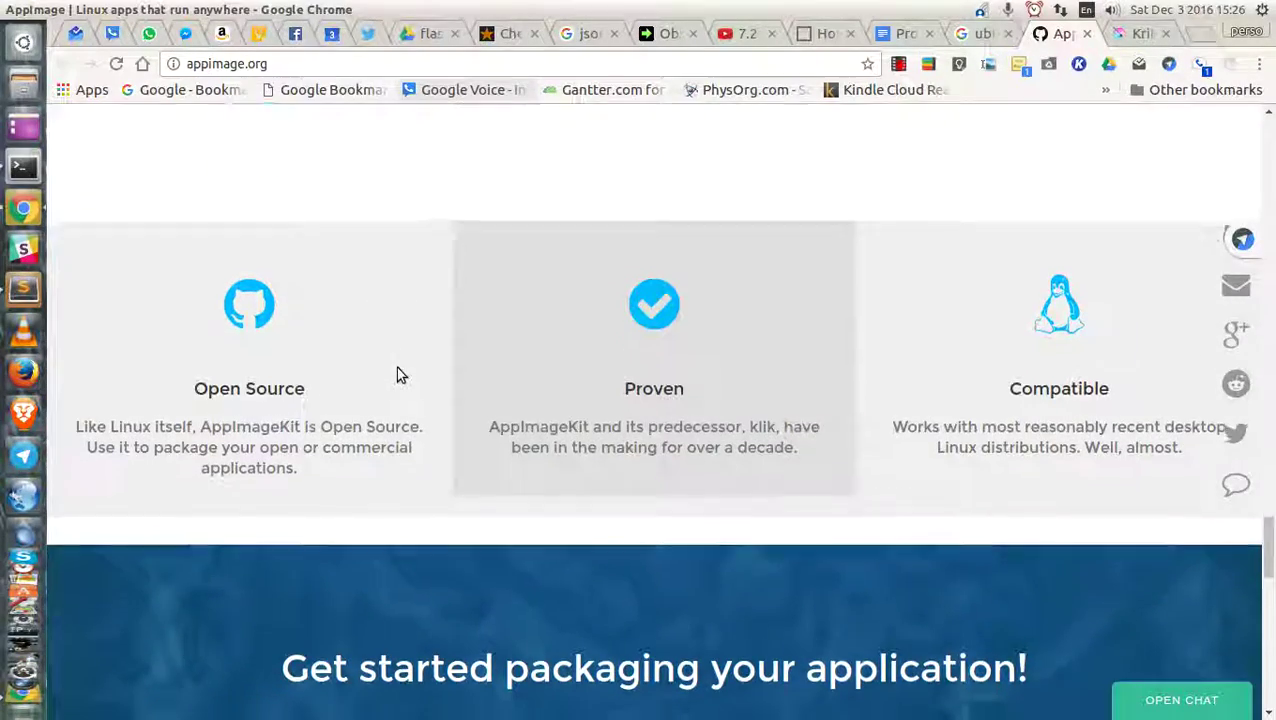
scroll(397, 367, "down", 2)
scroll(370, 438, "down", 2)
scroll(356, 436, "down", 2)
scroll(345, 436, "down", 2)
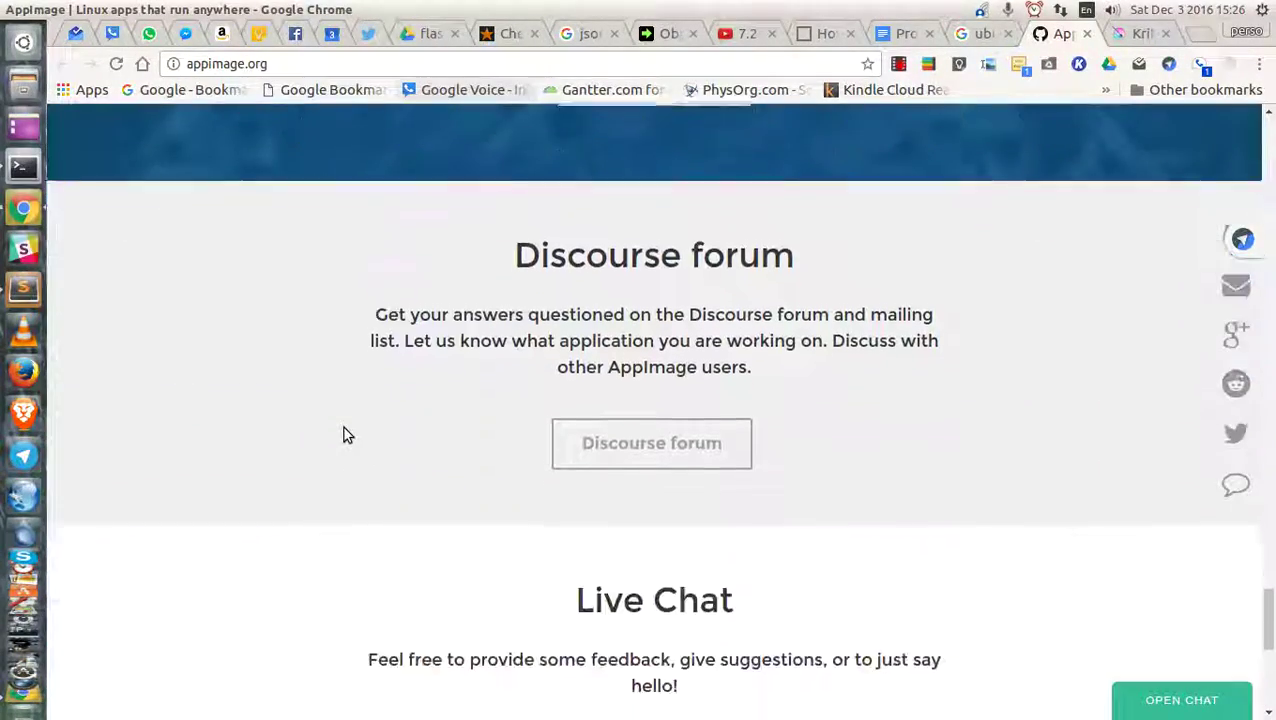
scroll(342, 435, "down", 2)
scroll(342, 434, "down", 2)
scroll(342, 434, "down", 1)
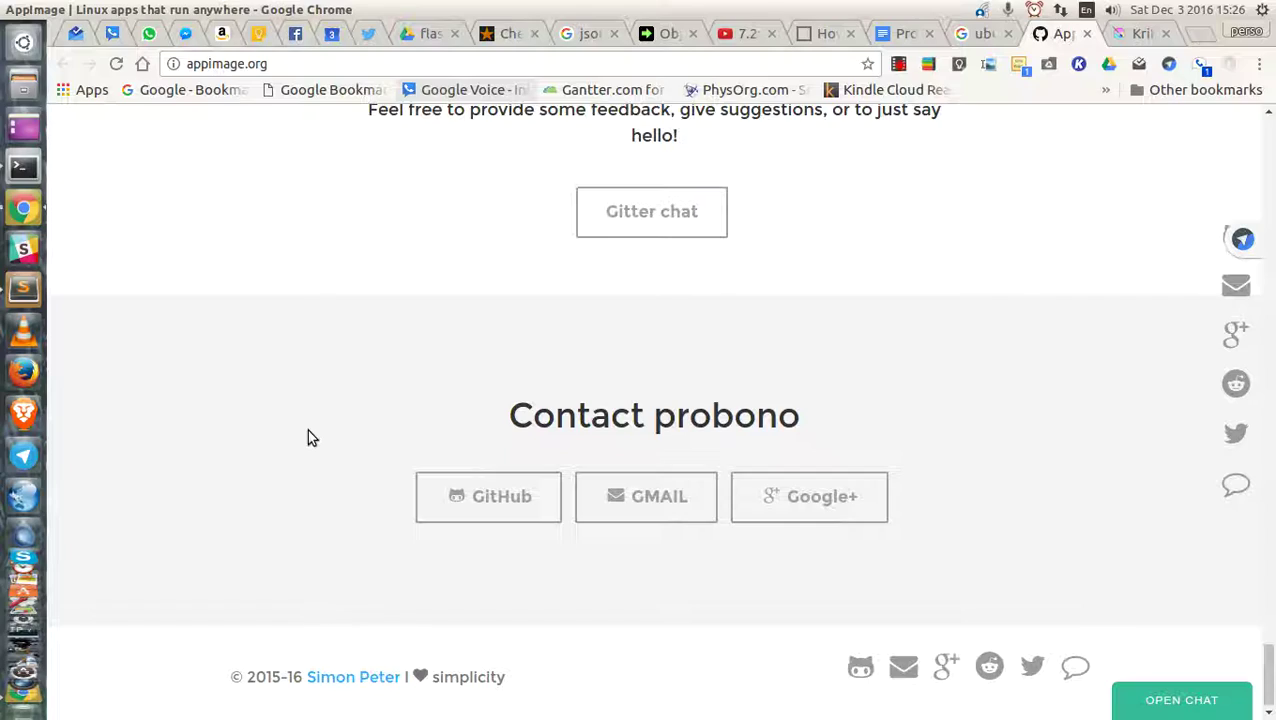
Scroll back up appimage.org to the Leading Linux Distributions section
scroll(300, 393, "up", 3)
scroll(299, 393, "up", 5)
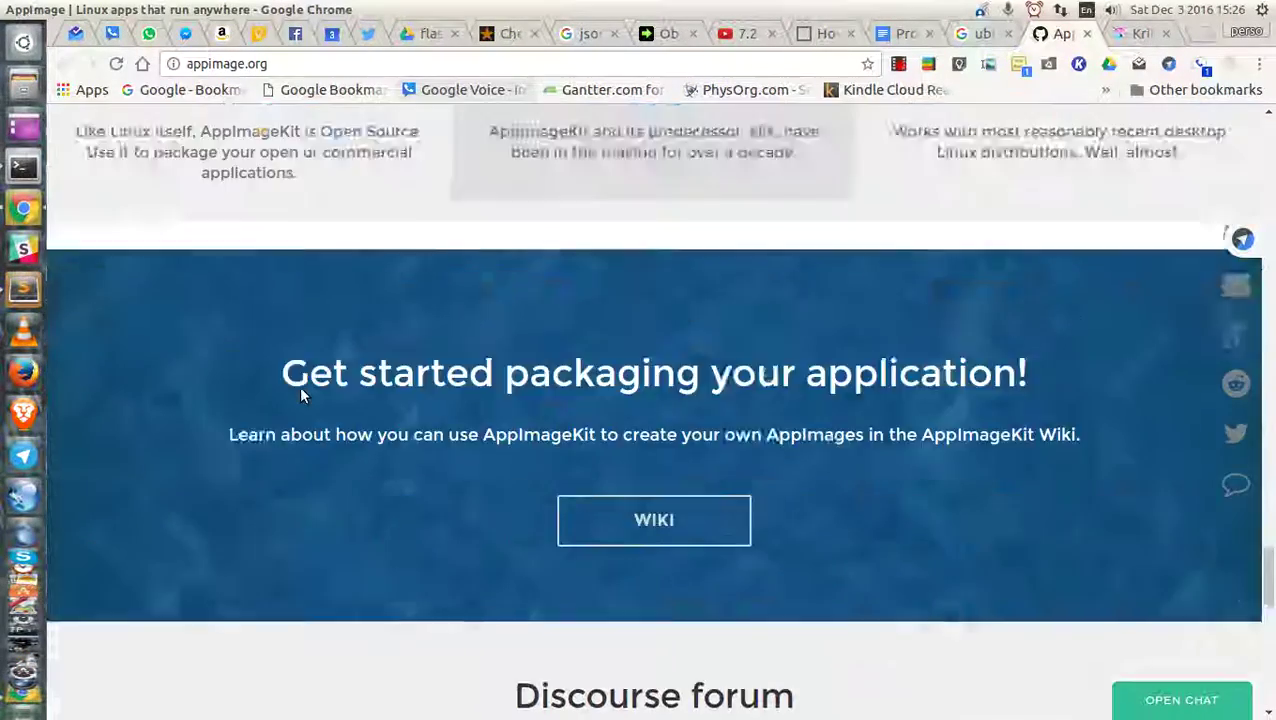
scroll(300, 390, "up", 5)
scroll(300, 390, "up", 5)
scroll(300, 390, "up", 4)
scroll(302, 393, "up", 3)
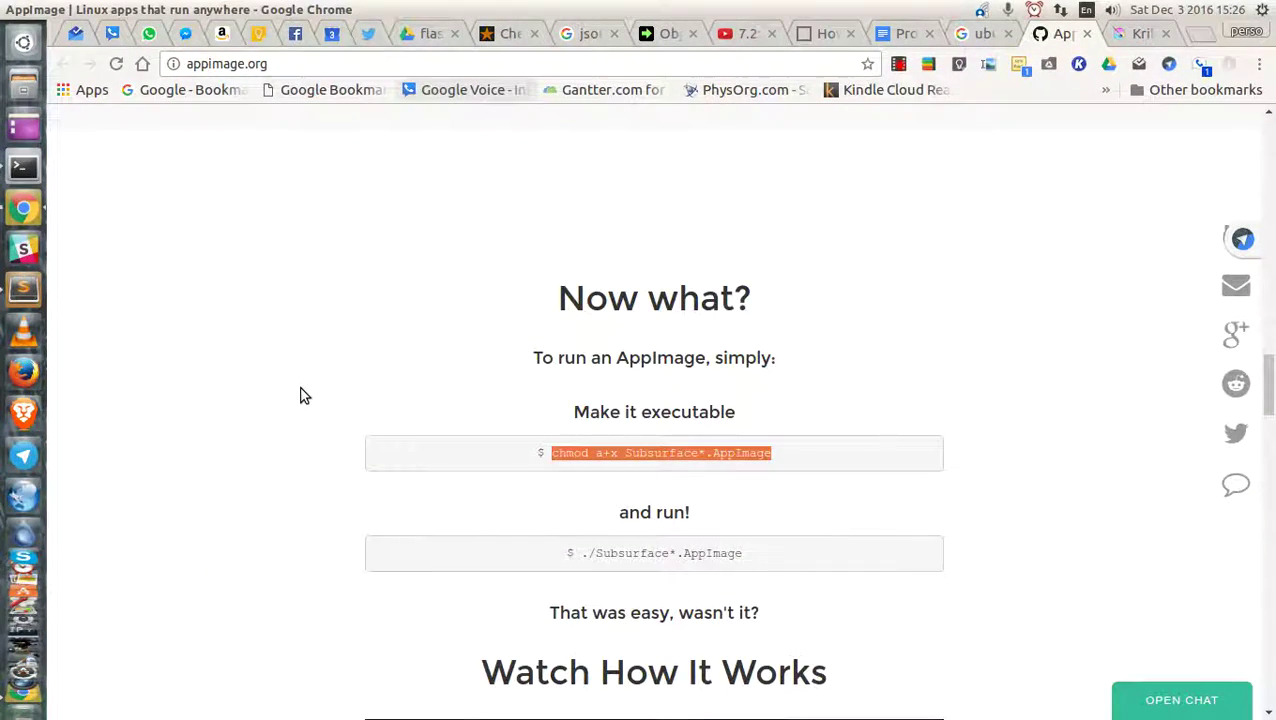
scroll(353, 345, "up", 1)
scroll(353, 345, "up", 4)
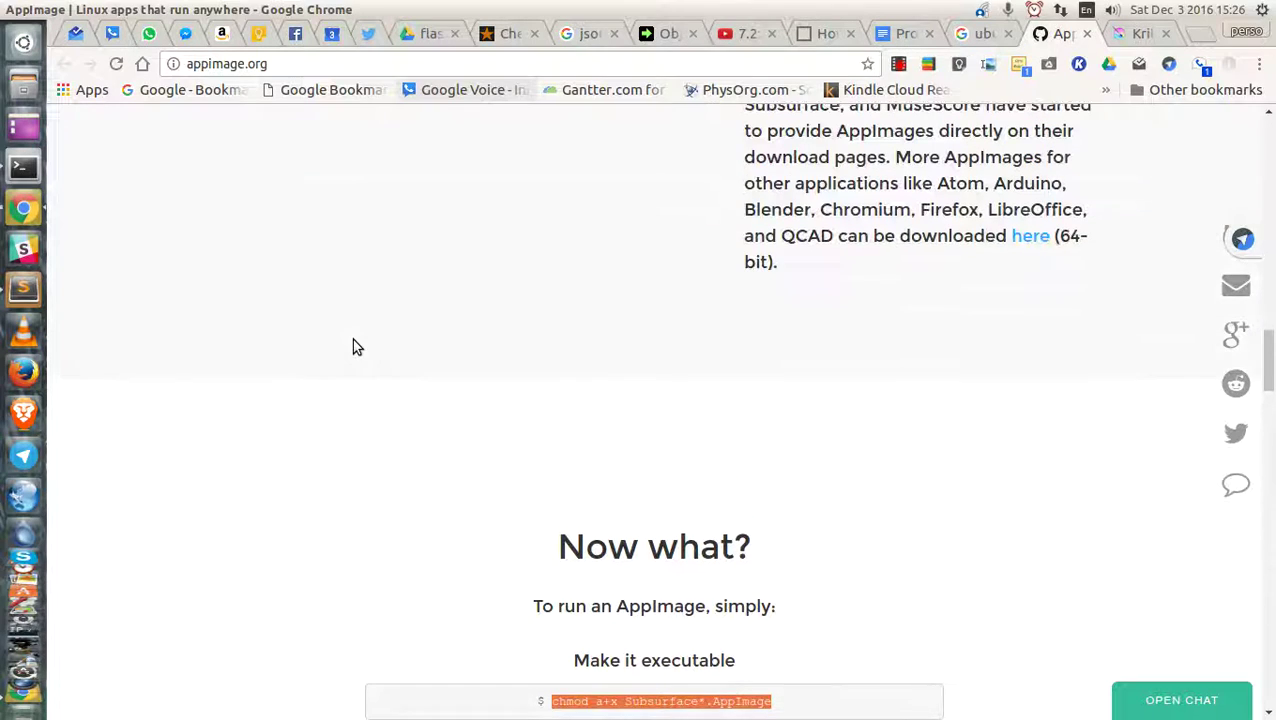
scroll(604, 484, "up", 5)
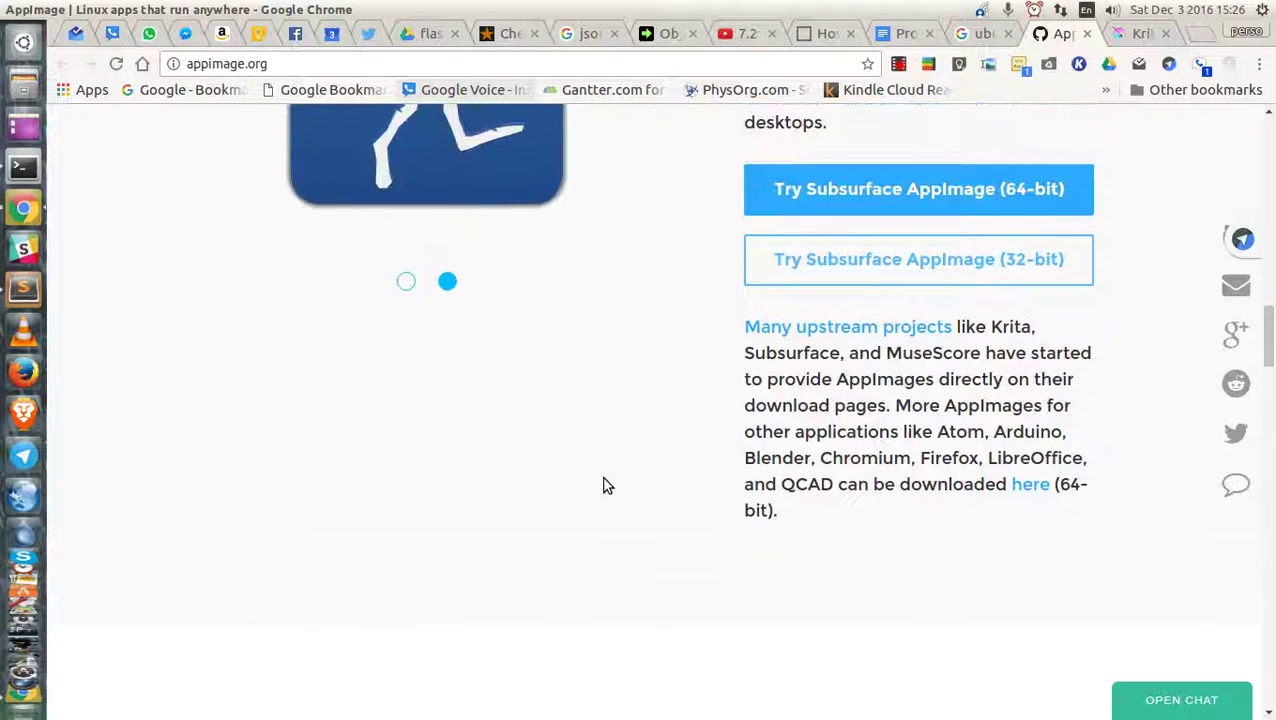
scroll(615, 442, "up", 1)
scroll(620, 441, "up", 2)
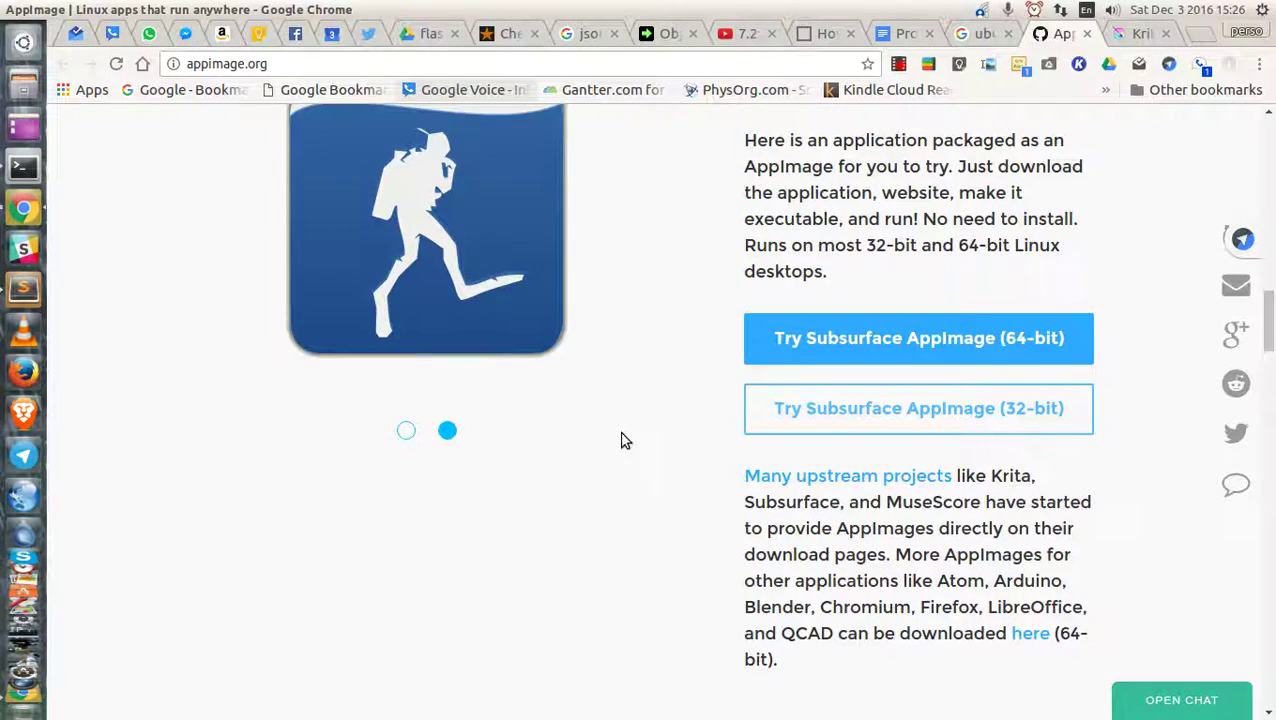
scroll(628, 450, "up", 3)
scroll(636, 460, "up", 1)
scroll(632, 458, "up", 4)
scroll(632, 457, "up", 5)
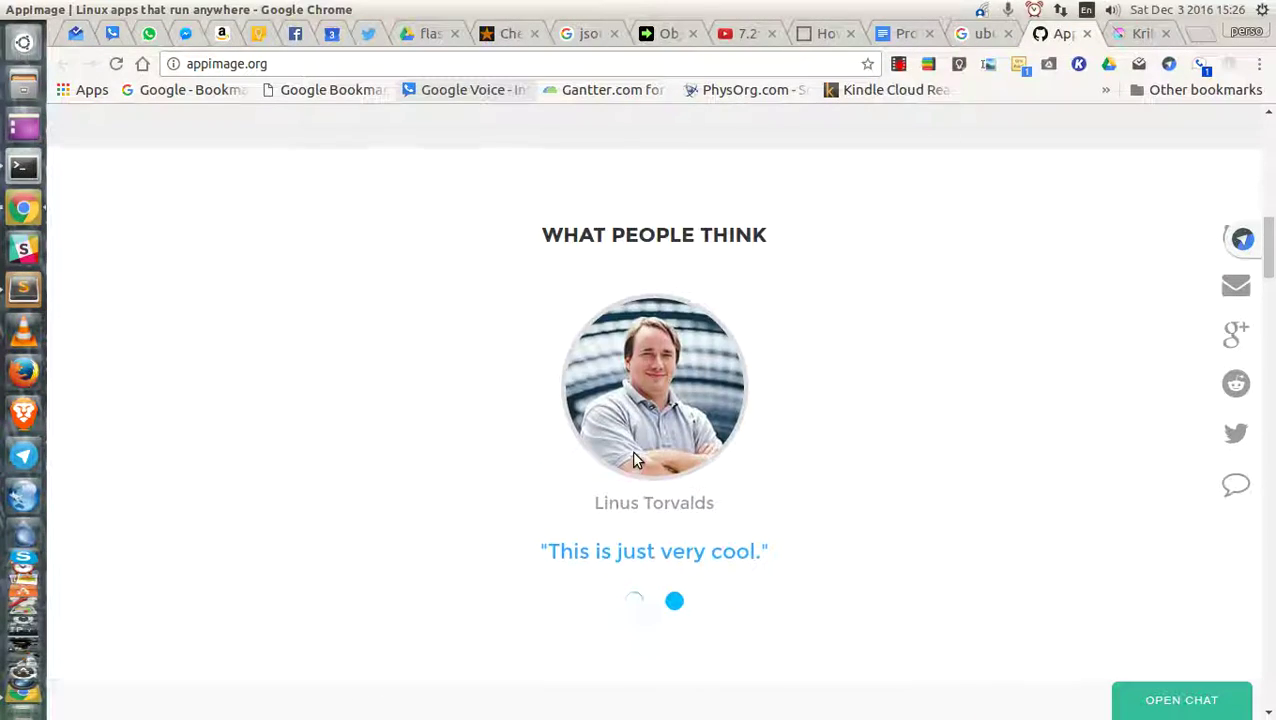
scroll(822, 446, "up", 4)
scroll(822, 446, "up", 5)
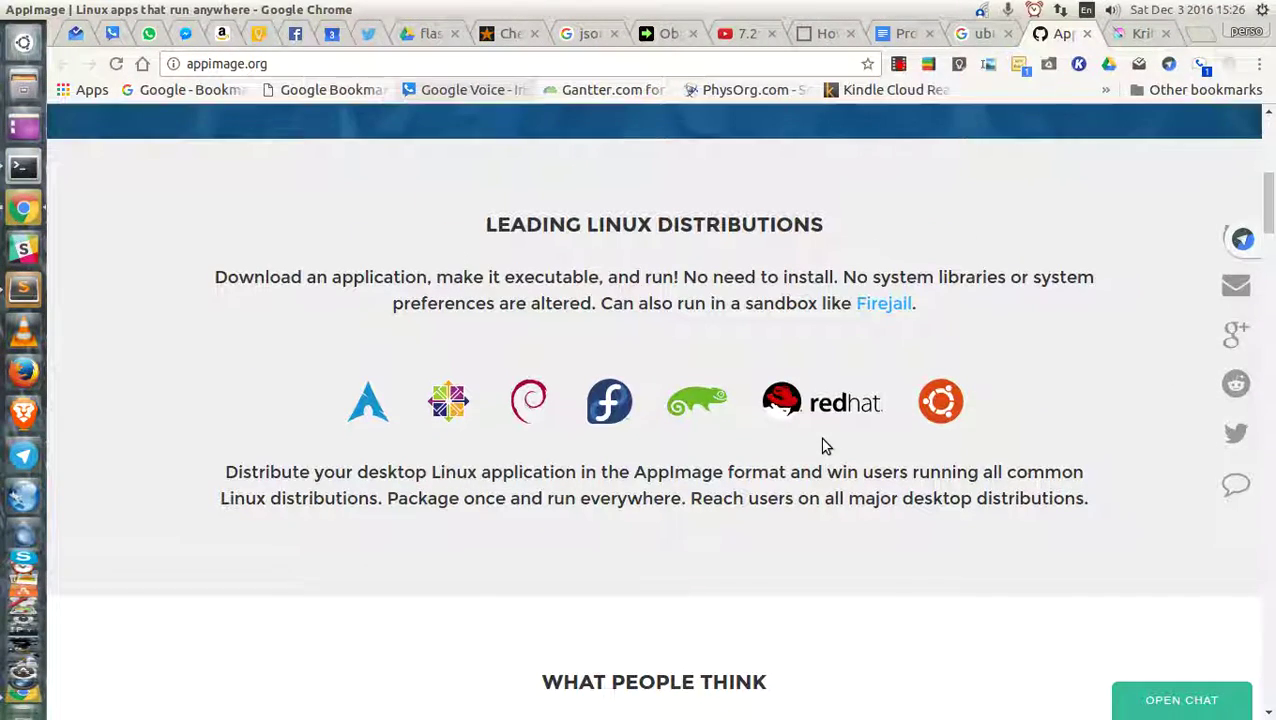